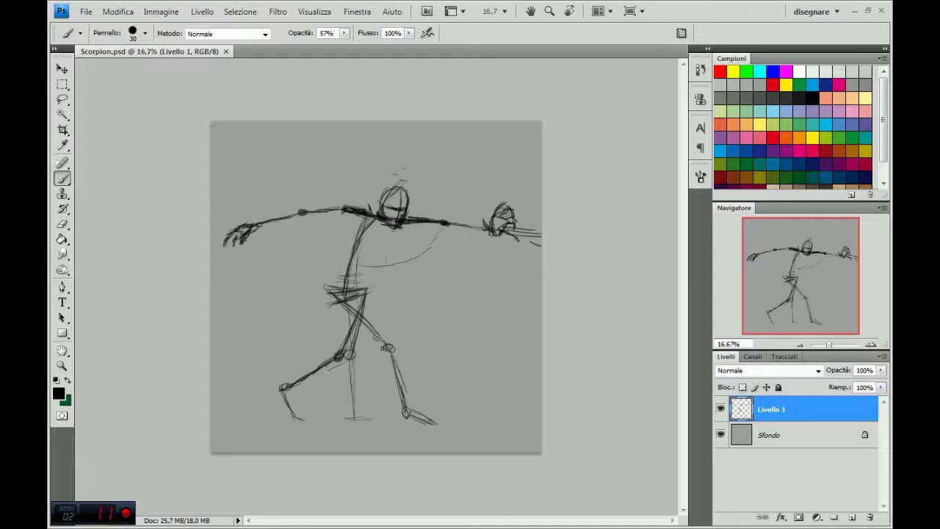
# - Darken the hip and lower-leg lines and sketch in the foot shape
pyautogui.moveTo(362, 317)
pyautogui.mouseDown()
pyautogui.moveTo(379, 343)
pyautogui.moveTo(387, 397)
pyautogui.mouseUp()
pyautogui.moveTo(379, 344); pyautogui.dragTo(388, 398)
pyautogui.moveTo(381, 357); pyautogui.dragTo(389, 396)
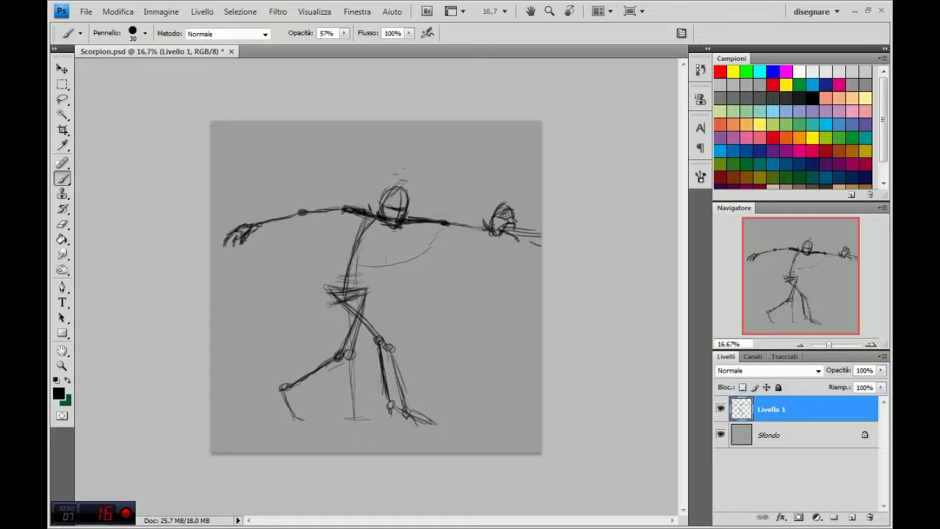
pyautogui.moveTo(396, 415); pyautogui.dragTo(400, 414)
# - Erase stray strokes and trim the tip of the front foot
pyautogui.press('e')
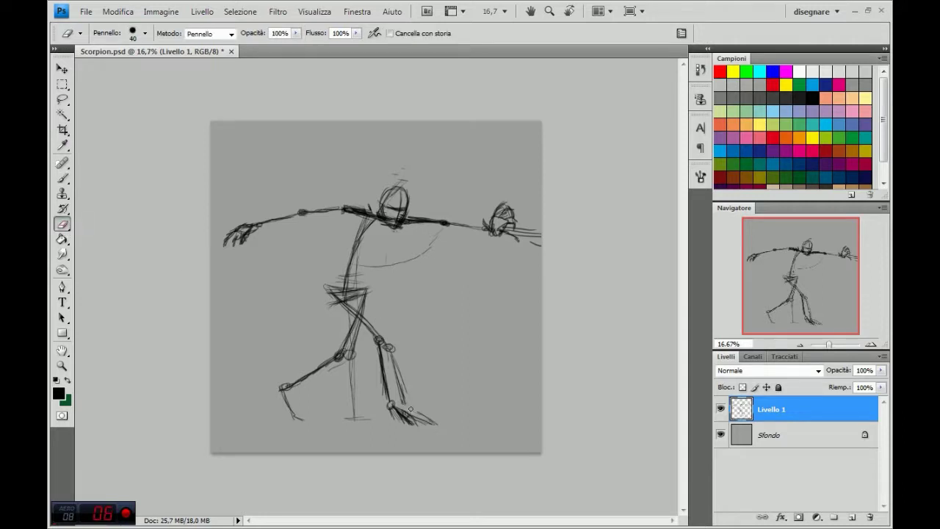
pyautogui.moveTo(403, 395); pyautogui.dragTo(386, 353)
pyautogui.moveTo(413, 410); pyautogui.dragTo(425, 425)
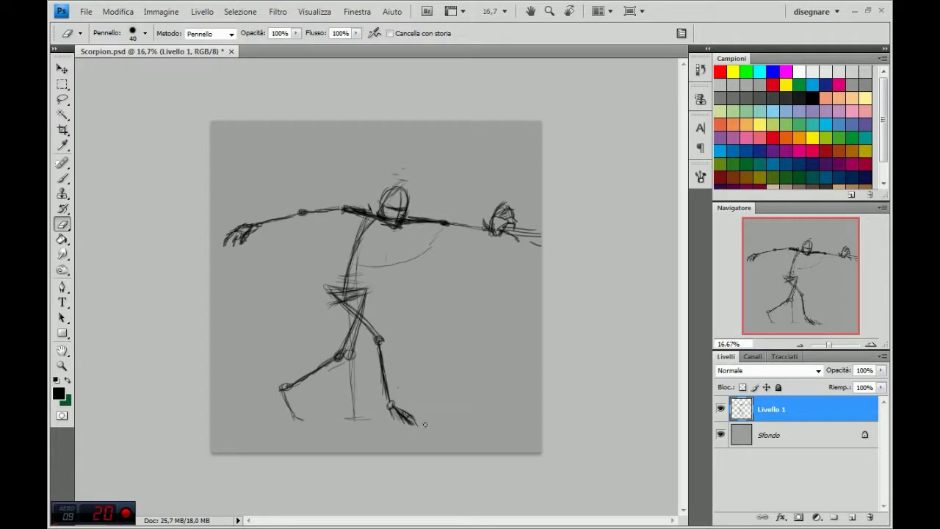
# - Strengthen the front thigh line and firm up the strokes across the hips
pyautogui.click(62, 178)
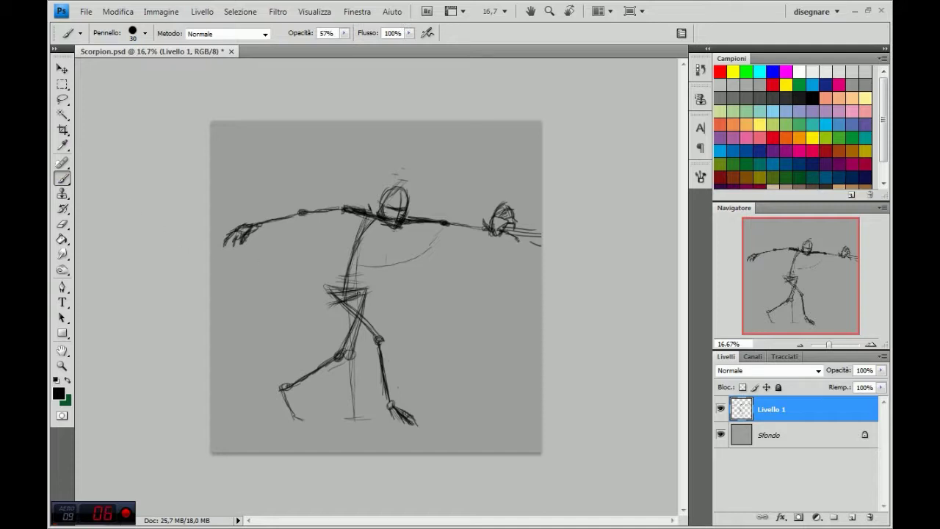
pyautogui.moveTo(358, 289); pyautogui.dragTo(351, 355)
pyautogui.moveTo(355, 315); pyautogui.dragTo(353, 349)
pyautogui.moveTo(329, 289)
pyautogui.mouseDown()
pyautogui.moveTo(361, 295)
pyautogui.moveTo(330, 287)
pyautogui.mouseUp()
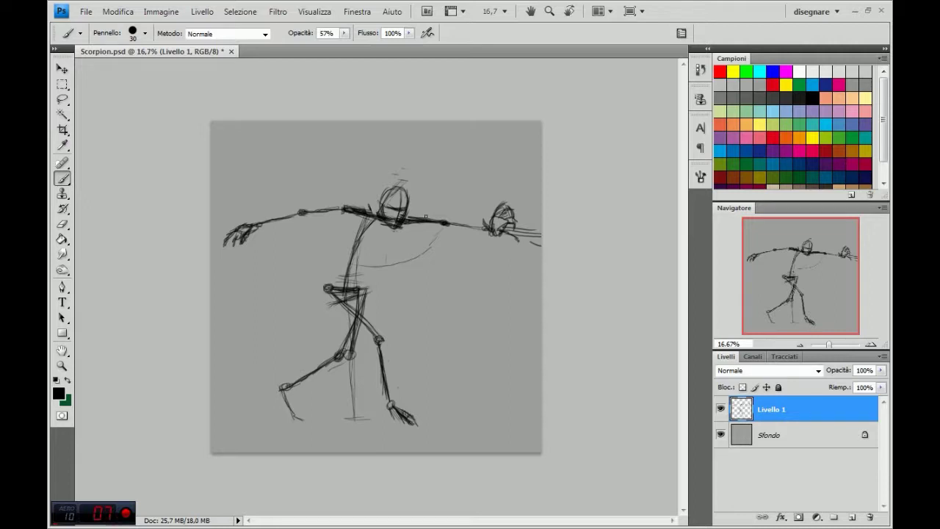
# - Lasso the far right hand, then narrow, shrink and slightly rotate it
pyautogui.click(63, 99)
pyautogui.moveTo(450, 229)
pyautogui.mouseDown()
pyautogui.moveTo(515, 185)
pyautogui.moveTo(448, 224)
pyautogui.mouseUp()
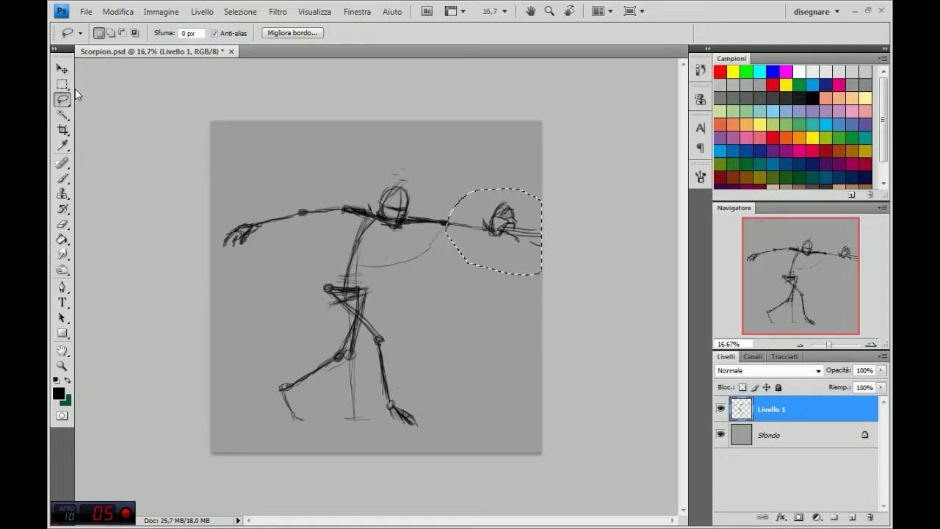
pyautogui.hotkey('ctrl', 't')
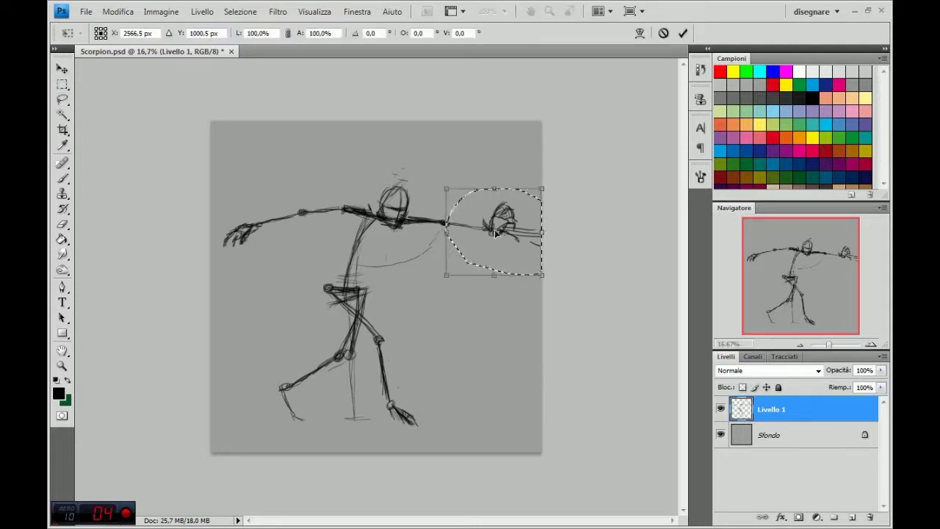
pyautogui.moveTo(494, 231)
pyautogui.mouseDown()
pyautogui.moveTo(543, 232)
pyautogui.moveTo(524, 232)
pyautogui.mouseUp()
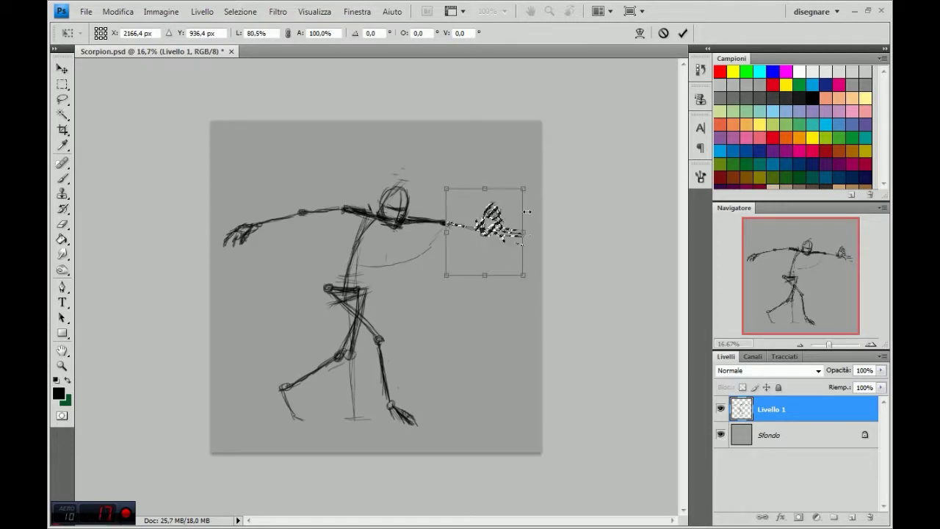
pyautogui.moveTo(520, 186); pyautogui.dragTo(522, 193)
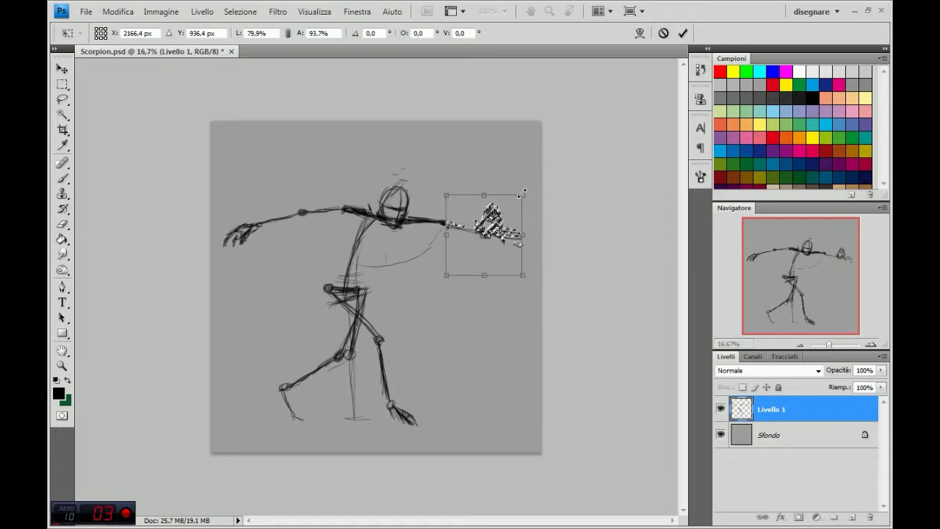
pyautogui.moveTo(531, 238); pyautogui.dragTo(525, 228)
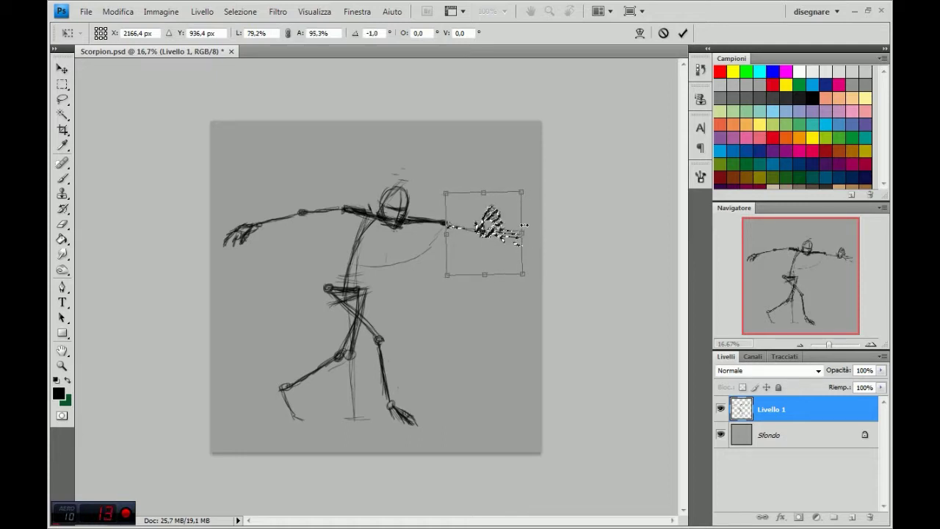
pyautogui.press('Return')
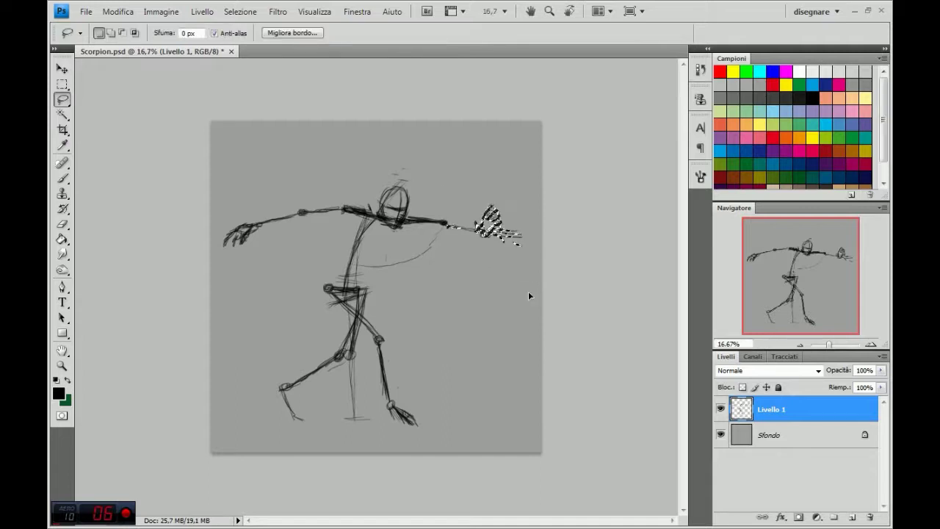
pyautogui.hotkey('ctrl', 'd')
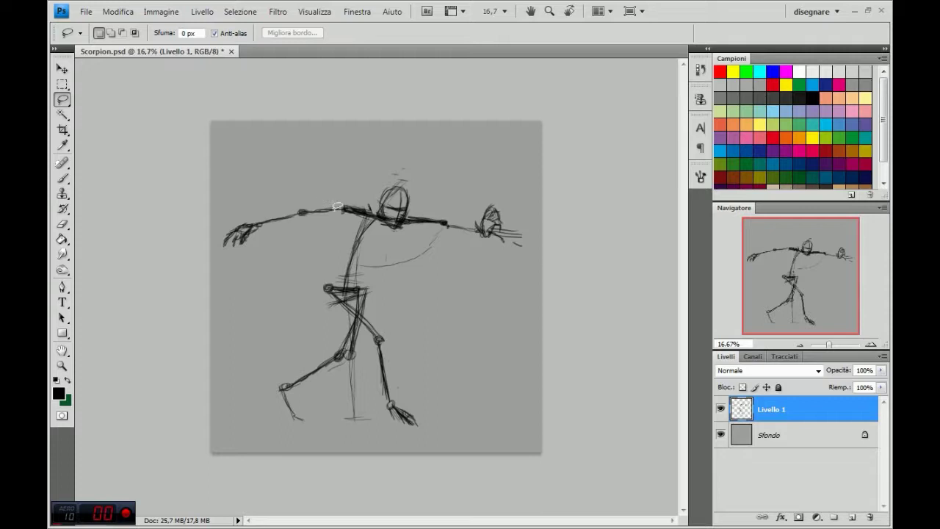
# - Shorten the left arm and hand to about 80% and tilt them slightly upward
pyautogui.moveTo(344, 211)
pyautogui.mouseDown()
pyautogui.moveTo(296, 183)
pyautogui.moveTo(339, 214)
pyautogui.mouseUp()
pyautogui.hotkey('ctrl', 't')
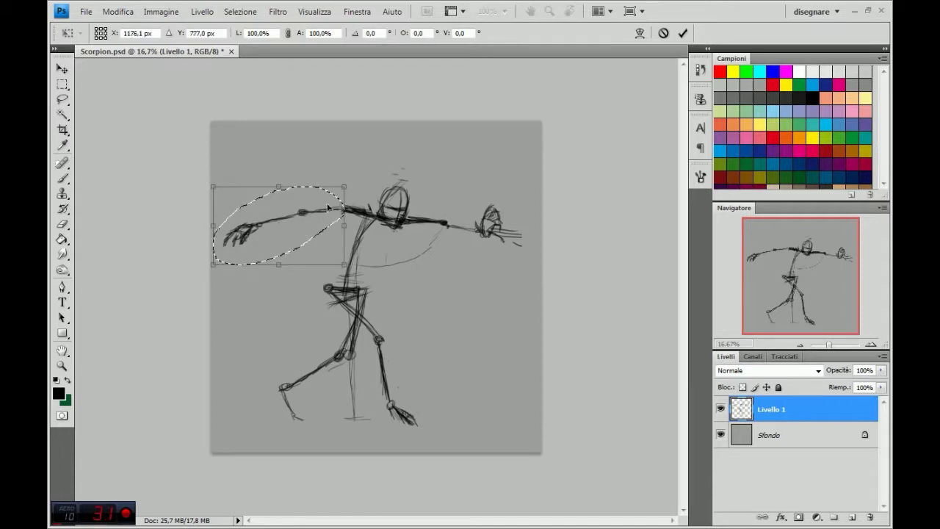
pyautogui.moveTo(219, 241); pyautogui.dragTo(238, 232)
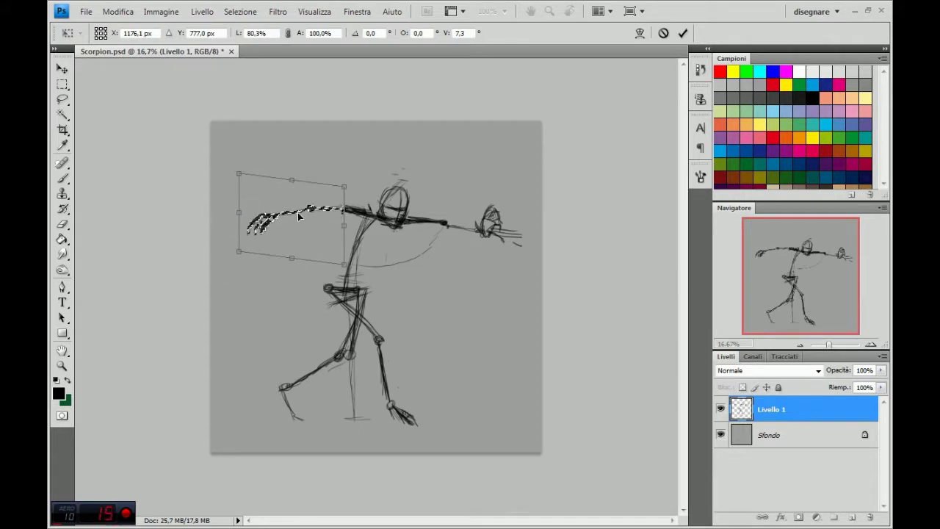
pyautogui.click(682, 32)
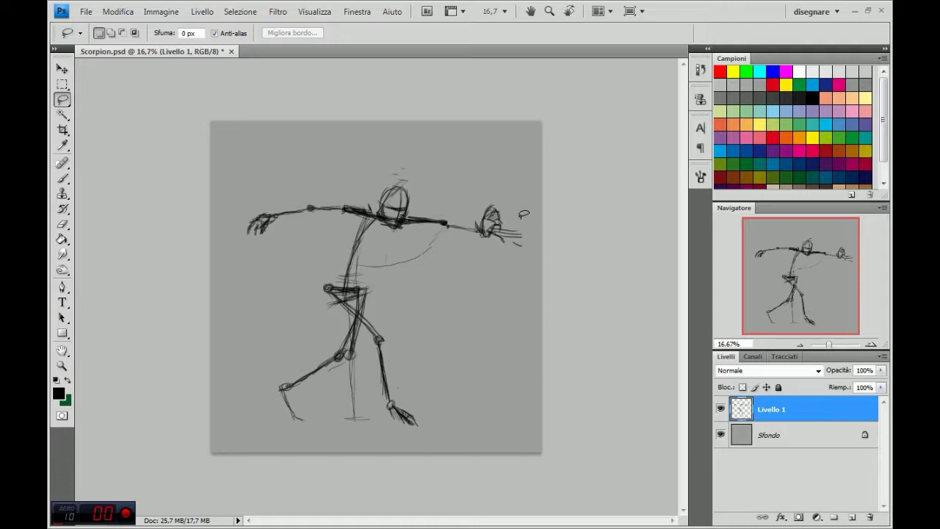
# - Lasso the head and nudge it slightly right and down onto the shoulders
pyautogui.moveTo(389, 226)
pyautogui.mouseDown()
pyautogui.moveTo(400, 166)
pyautogui.moveTo(390, 228)
pyautogui.moveTo(415, 195)
pyautogui.moveTo(395, 232)
pyautogui.mouseUp()
pyautogui.hotkey('ctrl', 'd')
pyautogui.hotkey('ctrl', 't')
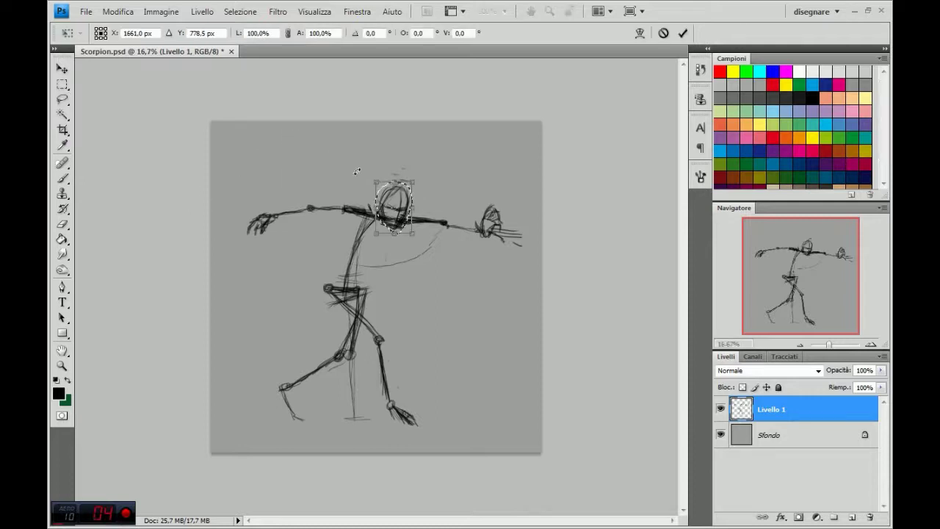
pyautogui.moveTo(402, 213); pyautogui.dragTo(401, 212)
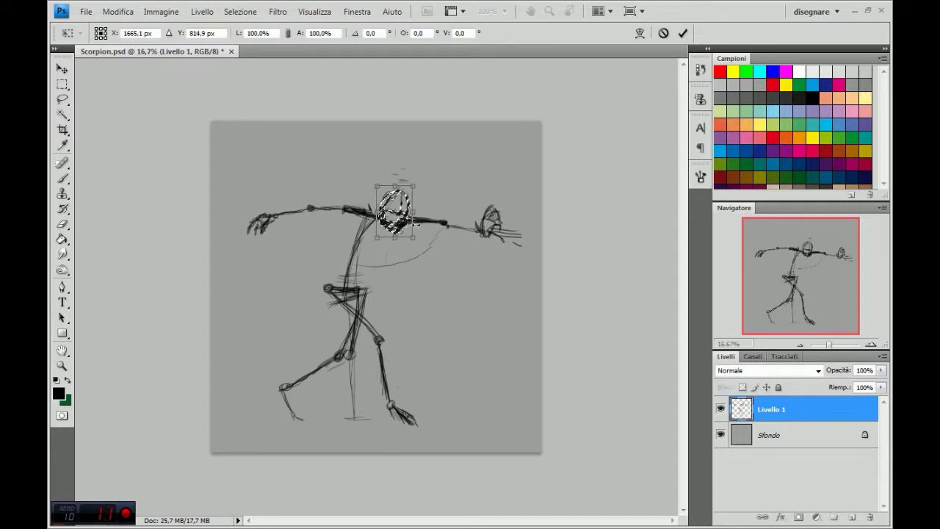
pyautogui.press('Return')
pyautogui.hotkey('ctrl', 'd')
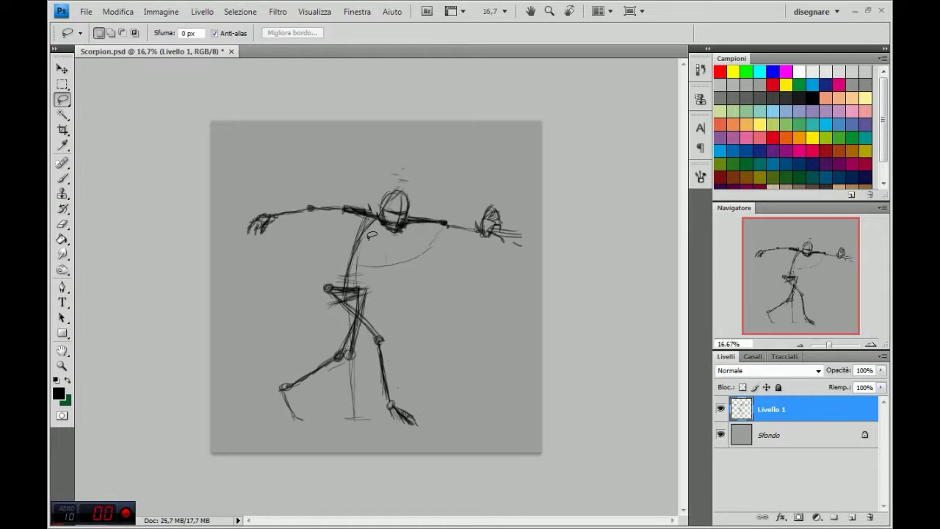
# - Add new layer Livello 2 and lower the sketch layer Livello 1 to 44% opacity
pyautogui.click(851, 517)
pyautogui.click(821, 440)
pyautogui.moveTo(881, 371); pyautogui.dragTo(856, 387)
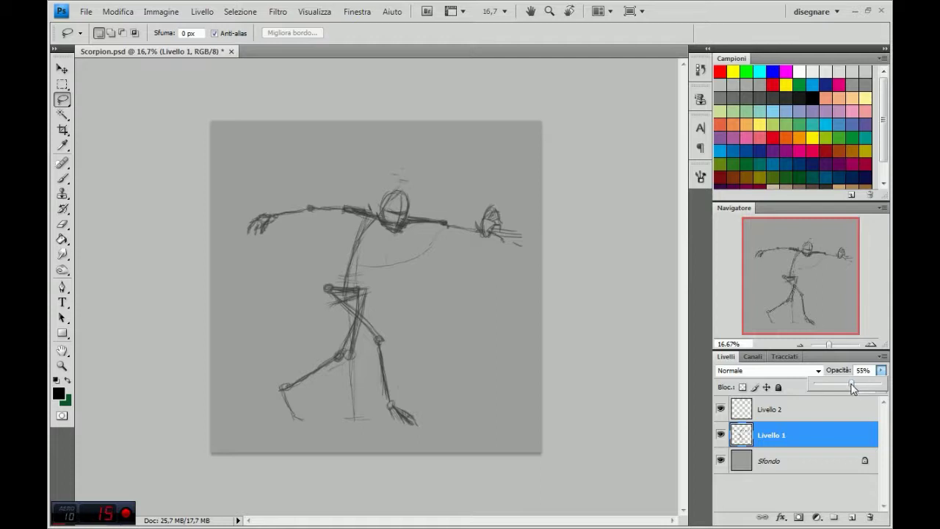
pyautogui.moveTo(853, 388); pyautogui.dragTo(846, 382)
pyautogui.click(828, 410)
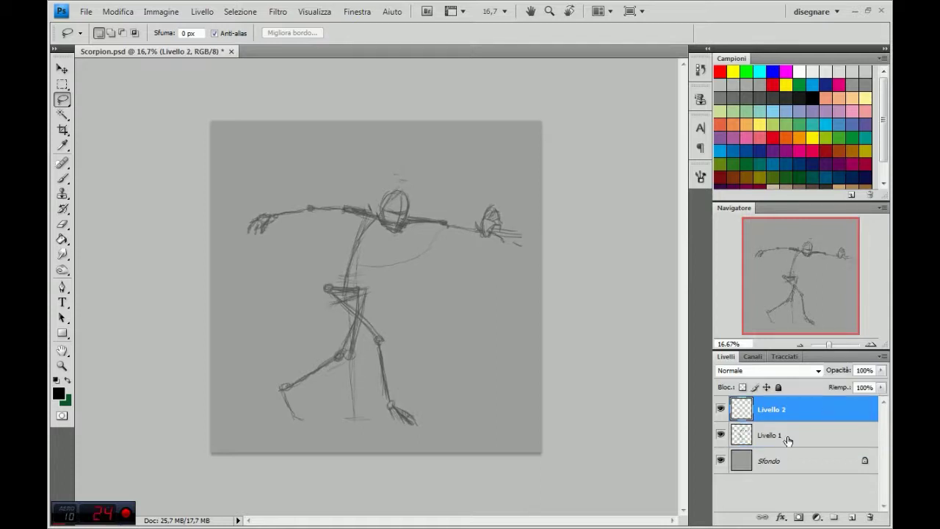
pyautogui.click(812, 439)
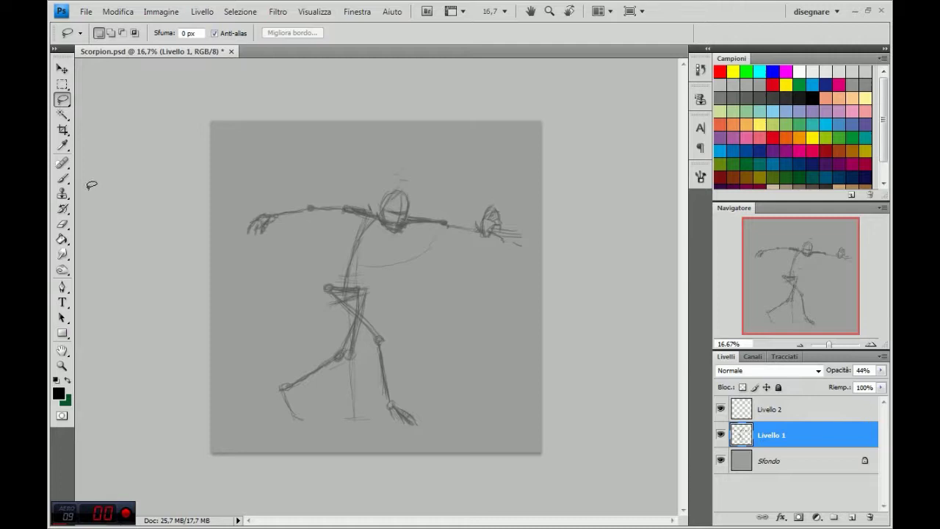
# - Make Livello 2 active with the Brush tool at 20 px
pyautogui.click(63, 178)
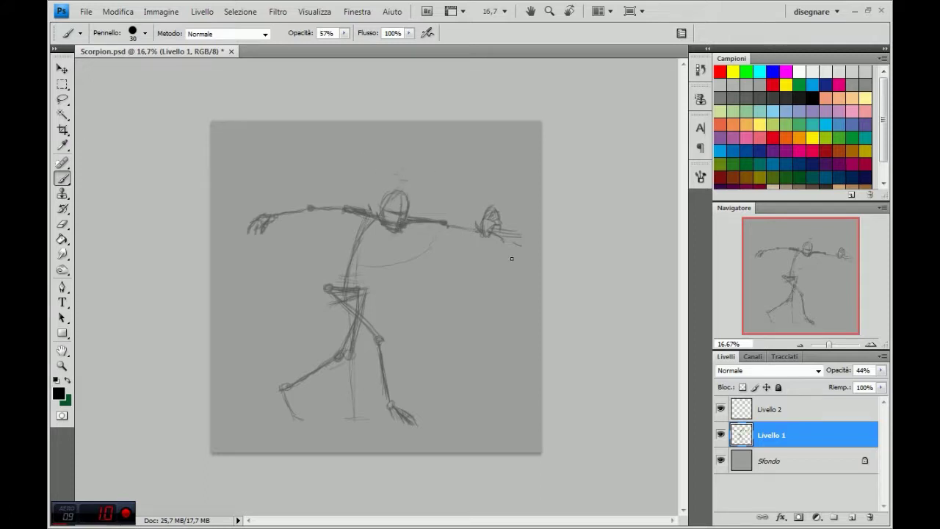
pyautogui.click(794, 409)
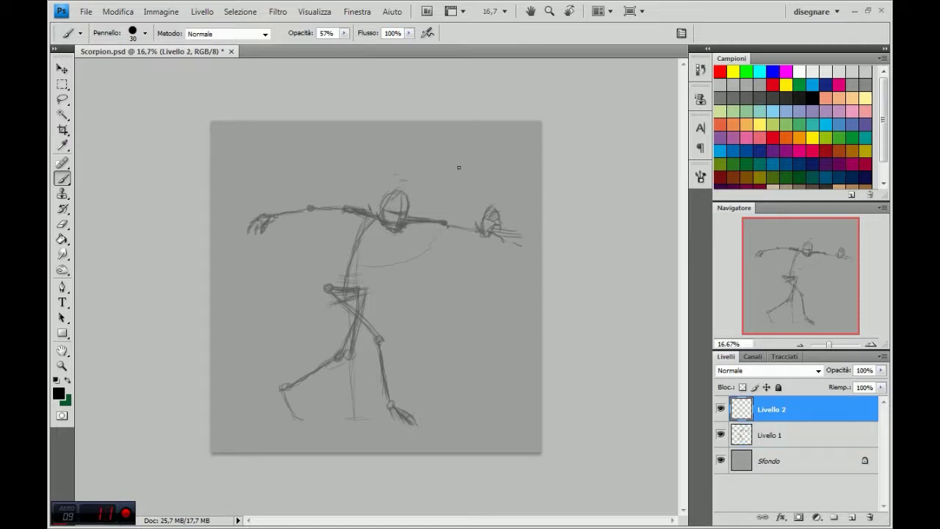
pyautogui.click(145, 33)
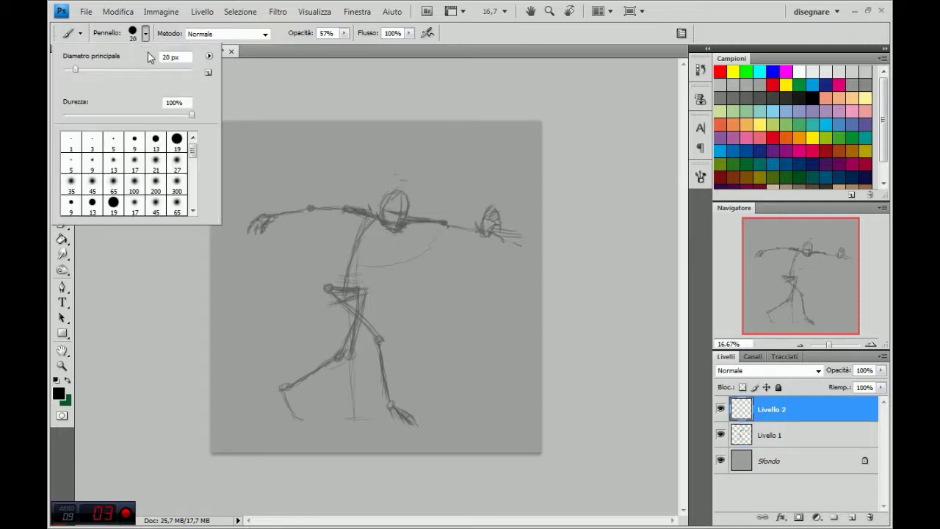
pyautogui.click(280, 54)
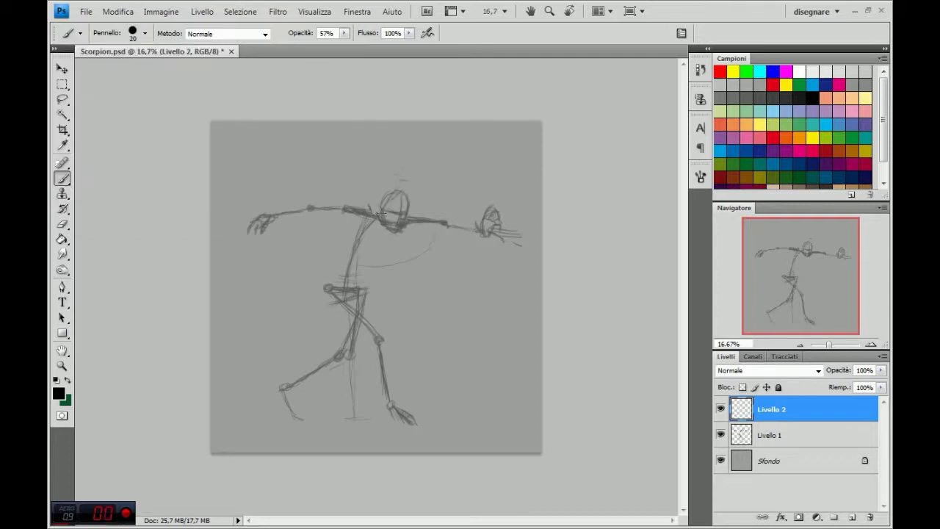
# - At 33.3% zoom, ink the mask's eye band, chin mark and curved head outline on Livello 2
pyautogui.click(871, 344)
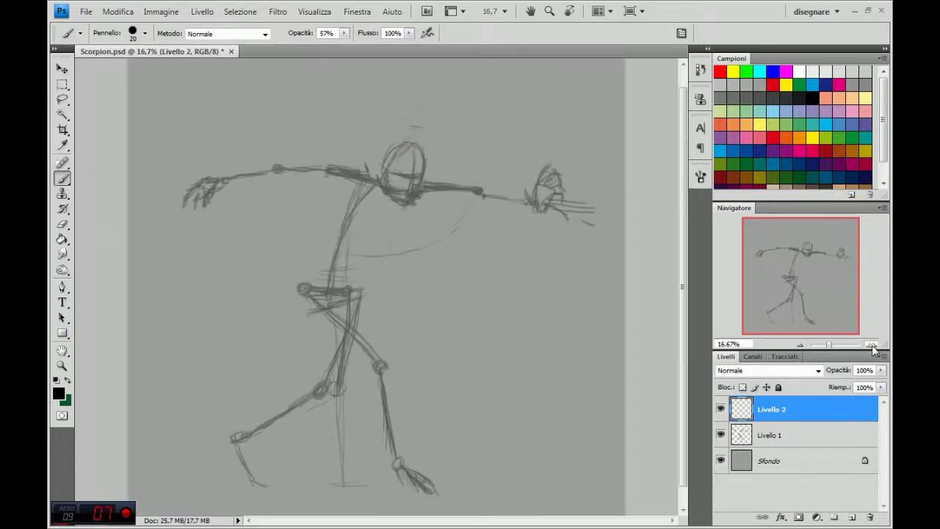
pyautogui.moveTo(808, 272); pyautogui.dragTo(795, 280)
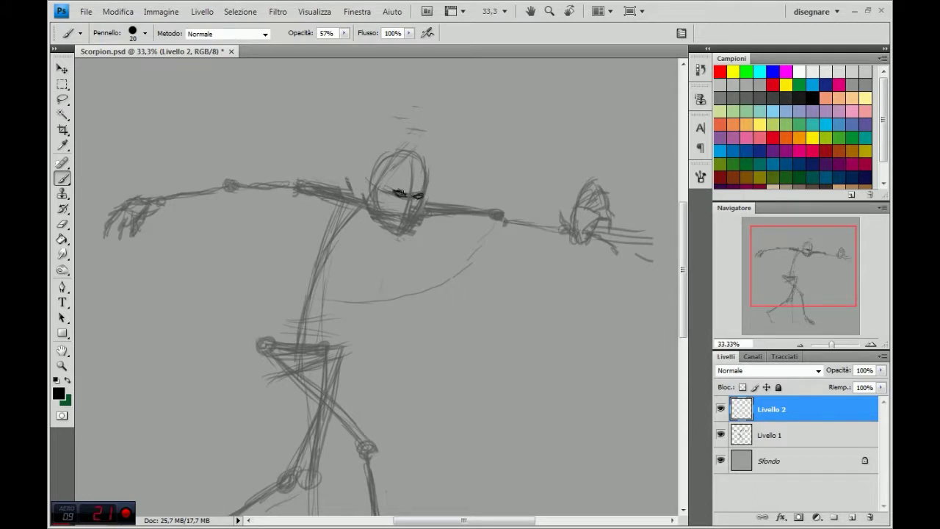
pyautogui.moveTo(406, 211); pyautogui.dragTo(410, 222)
pyautogui.moveTo(383, 201); pyautogui.dragTo(389, 198)
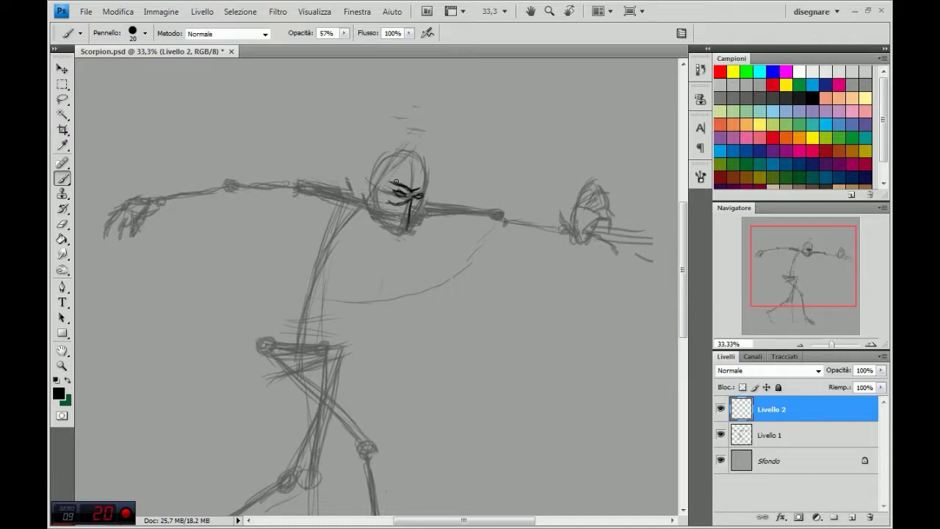
pyautogui.moveTo(390, 183); pyautogui.dragTo(383, 186)
pyautogui.moveTo(392, 204); pyautogui.dragTo(410, 200)
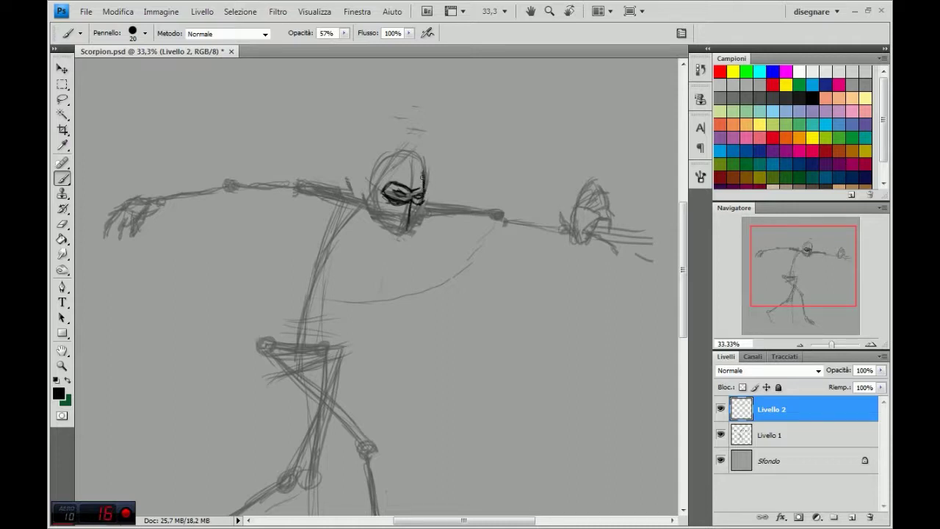
pyautogui.moveTo(421, 165)
pyautogui.mouseDown()
pyautogui.moveTo(389, 150)
pyautogui.moveTo(373, 166)
pyautogui.moveTo(369, 192)
pyautogui.moveTo(384, 152)
pyautogui.moveTo(425, 172)
pyautogui.moveTo(423, 189)
pyautogui.mouseUp()
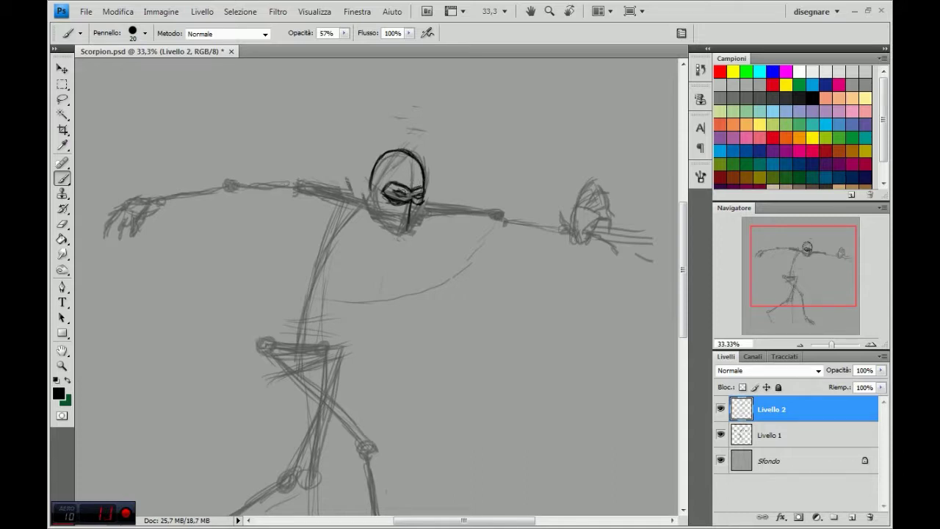
pyautogui.moveTo(396, 186); pyautogui.dragTo(386, 188)
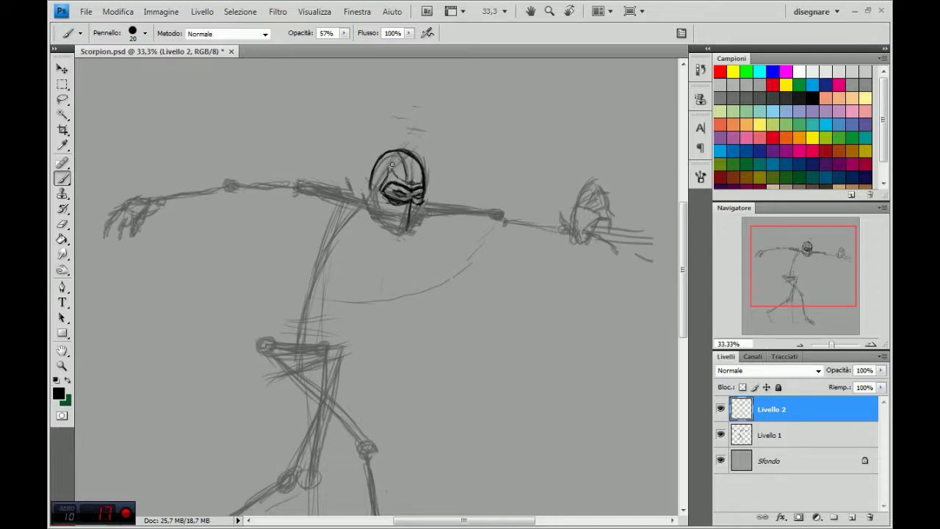
# - Ink the mask's inner vertical line and both side edges, and begin the adjacent arm line
pyautogui.moveTo(409, 169); pyautogui.dragTo(406, 185)
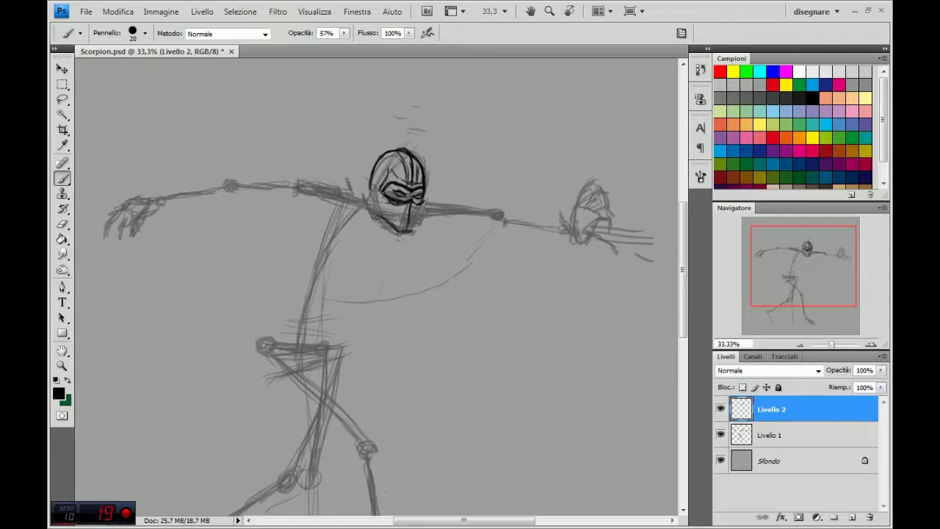
pyautogui.moveTo(379, 208)
pyautogui.mouseDown()
pyautogui.moveTo(377, 192)
pyautogui.moveTo(394, 209)
pyautogui.moveTo(421, 204)
pyautogui.mouseUp()
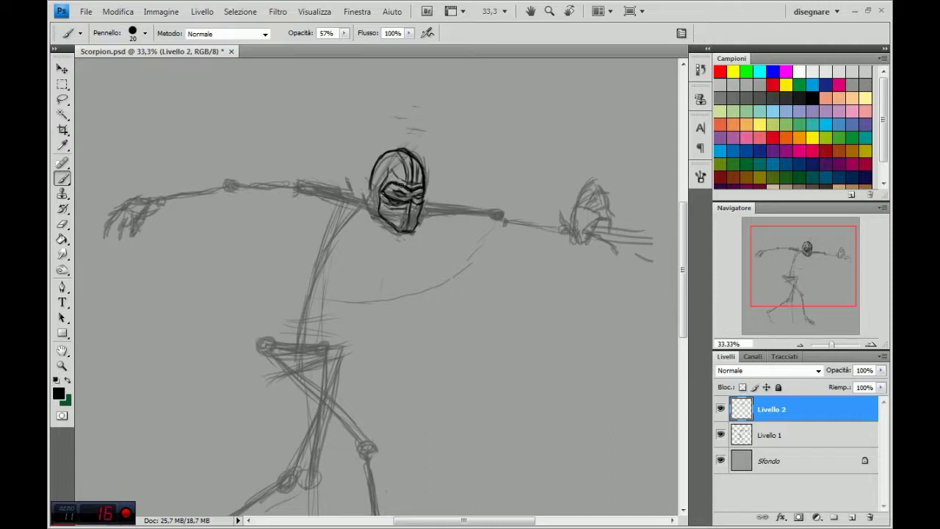
pyautogui.moveTo(410, 215)
pyautogui.mouseDown()
pyautogui.moveTo(415, 204)
pyautogui.moveTo(394, 206)
pyautogui.moveTo(416, 219)
pyautogui.moveTo(382, 205)
pyautogui.mouseUp()
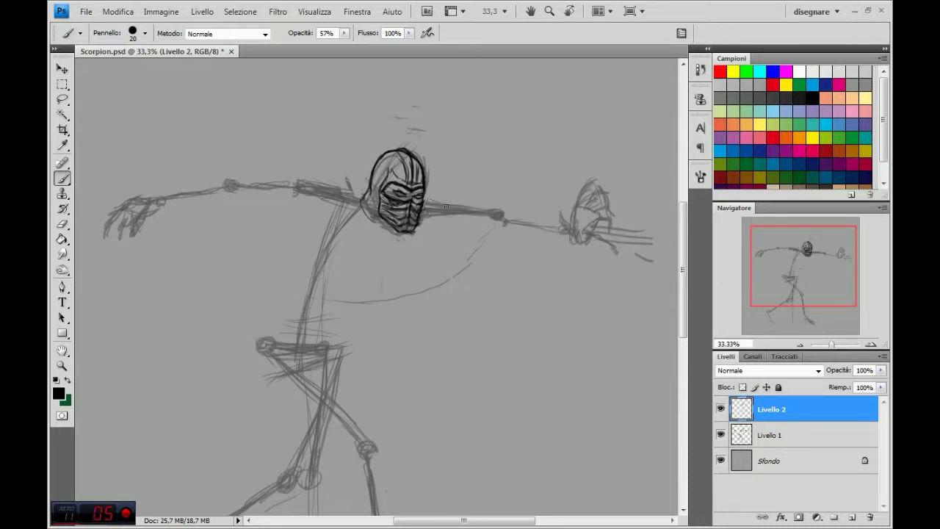
pyautogui.moveTo(428, 197)
pyautogui.mouseDown()
pyautogui.moveTo(450, 208)
pyautogui.moveTo(444, 229)
pyautogui.moveTo(505, 219)
pyautogui.mouseUp()
# - Ink the outstretched arm's upper edge to the hand and the forearm down-left
pyautogui.moveTo(430, 197)
pyautogui.mouseDown()
pyautogui.moveTo(506, 216)
pyautogui.moveTo(525, 235)
pyautogui.moveTo(566, 238)
pyautogui.mouseUp()
pyautogui.moveTo(499, 210); pyautogui.dragTo(573, 229)
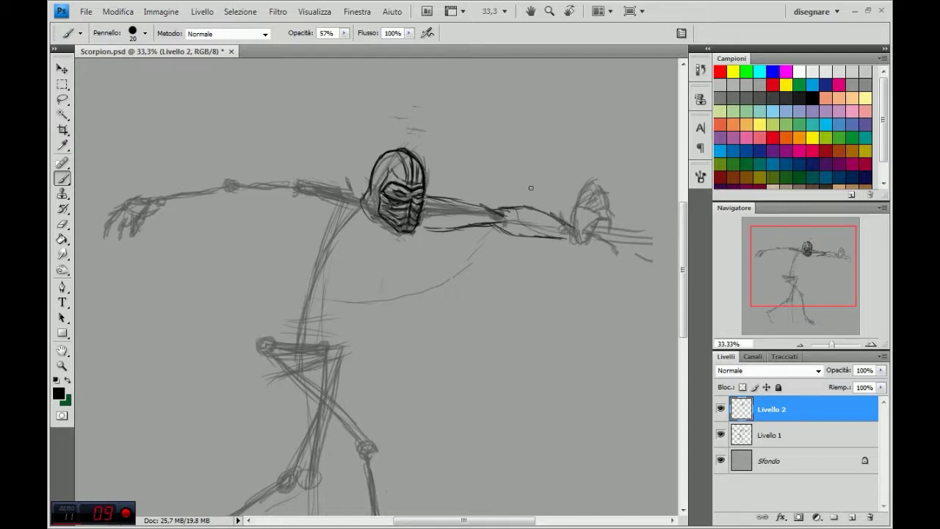
pyautogui.moveTo(426, 225)
pyautogui.mouseDown()
pyautogui.moveTo(410, 263)
pyautogui.moveTo(346, 285)
pyautogui.moveTo(341, 307)
pyautogui.mouseUp()
pyautogui.moveTo(367, 276)
pyautogui.mouseDown()
pyautogui.moveTo(330, 325)
pyautogui.moveTo(305, 316)
pyautogui.moveTo(338, 318)
pyautogui.moveTo(301, 348)
pyautogui.moveTo(323, 323)
pyautogui.moveTo(294, 332)
pyautogui.moveTo(331, 321)
pyautogui.moveTo(311, 330)
pyautogui.mouseUp()
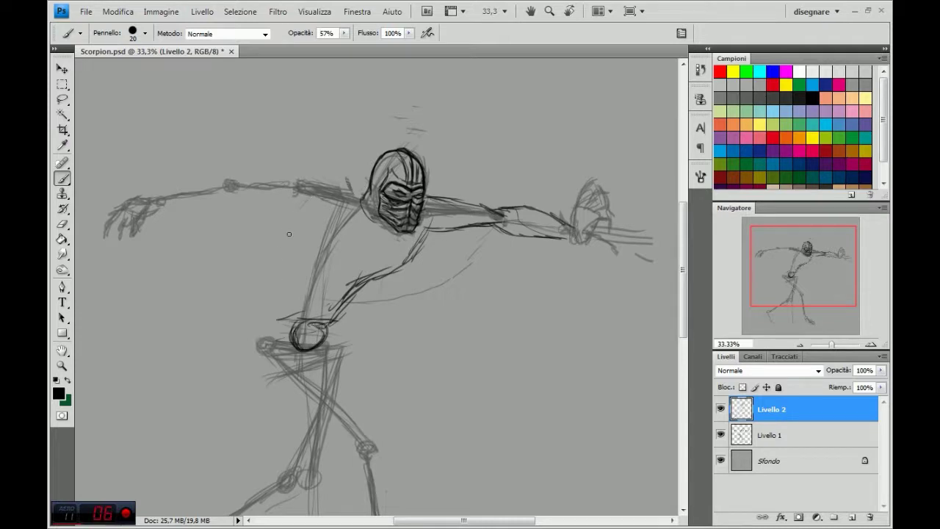
# - Ink the torso side, left shoulder and outer torso contour
pyautogui.moveTo(258, 320); pyautogui.dragTo(276, 250)
pyautogui.moveTo(298, 219); pyautogui.dragTo(298, 233)
pyautogui.moveTo(305, 184)
pyautogui.mouseDown()
pyautogui.moveTo(340, 186)
pyautogui.moveTo(287, 195)
pyautogui.moveTo(257, 334)
pyautogui.mouseUp()
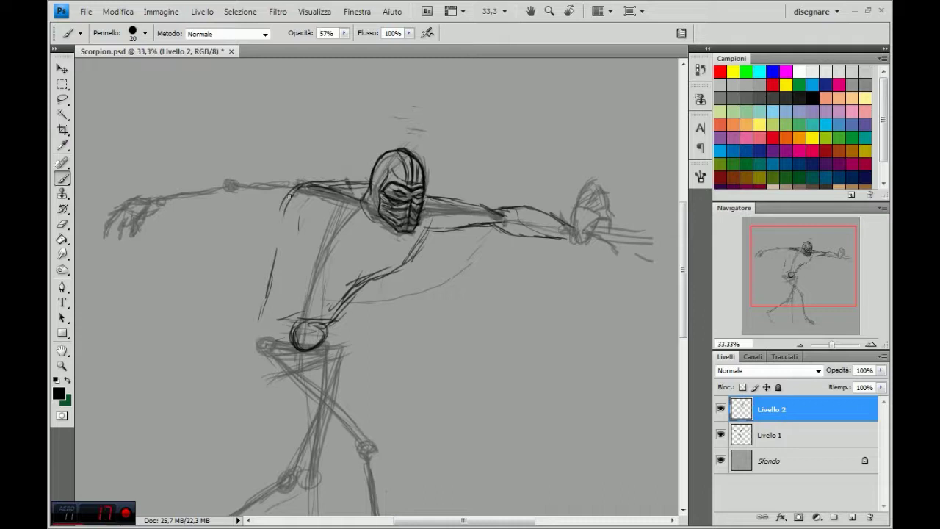
pyautogui.moveTo(267, 277)
pyautogui.mouseDown()
pyautogui.moveTo(340, 179)
pyautogui.moveTo(403, 193)
pyautogui.moveTo(430, 229)
pyautogui.moveTo(422, 261)
pyautogui.moveTo(358, 289)
pyautogui.moveTo(428, 239)
pyautogui.moveTo(372, 293)
pyautogui.moveTo(381, 286)
pyautogui.moveTo(354, 296)
pyautogui.moveTo(339, 335)
pyautogui.moveTo(350, 350)
pyautogui.mouseUp()
# - Trace the back line to the knee, then the shin, knee and inner thigh contours
pyautogui.moveTo(258, 300); pyautogui.dragTo(252, 360)
pyautogui.moveTo(253, 320)
pyautogui.mouseDown()
pyautogui.moveTo(252, 375)
pyautogui.moveTo(318, 432)
pyautogui.moveTo(353, 445)
pyautogui.mouseUp()
pyautogui.moveTo(267, 391)
pyautogui.mouseDown()
pyautogui.moveTo(357, 445)
pyautogui.moveTo(323, 441)
pyautogui.mouseUp()
pyautogui.moveTo(319, 354); pyautogui.dragTo(376, 444)
pyautogui.moveTo(339, 368); pyautogui.dragTo(372, 428)
pyautogui.moveTo(354, 440)
pyautogui.mouseDown()
pyautogui.moveTo(372, 472)
pyautogui.moveTo(360, 441)
pyautogui.moveTo(382, 455)
pyautogui.moveTo(367, 470)
pyautogui.moveTo(356, 449)
pyautogui.mouseUp()
pyautogui.moveTo(320, 329)
pyautogui.mouseDown()
pyautogui.moveTo(360, 401)
pyautogui.moveTo(318, 345)
pyautogui.moveTo(348, 380)
pyautogui.moveTo(348, 335)
pyautogui.mouseUp()
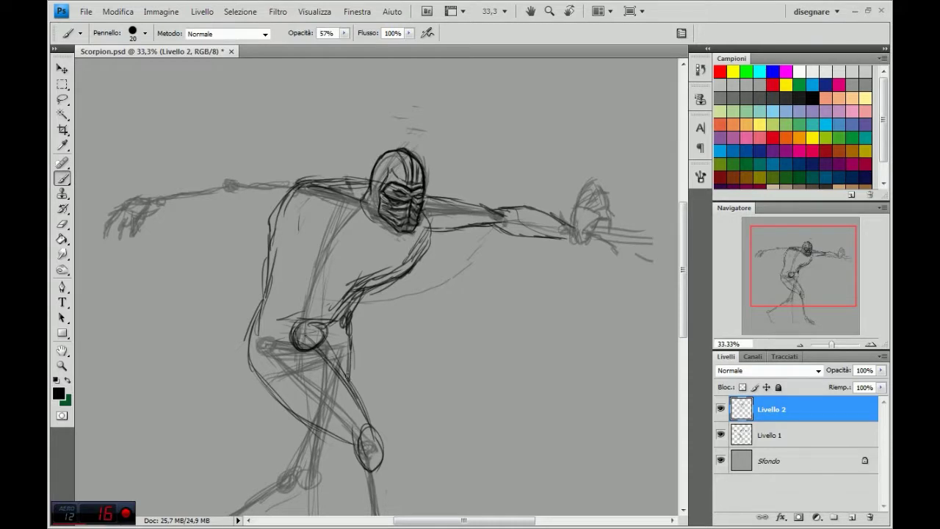
pyautogui.moveTo(336, 370)
pyautogui.mouseDown()
pyautogui.moveTo(331, 328)
pyautogui.moveTo(309, 321)
pyautogui.moveTo(331, 363)
pyautogui.moveTo(305, 321)
pyautogui.moveTo(331, 313)
pyautogui.mouseUp()
# - Darken the top of the knee oval and add curves across the torso and chest
pyautogui.moveTo(308, 342)
pyautogui.mouseDown()
pyautogui.moveTo(325, 309)
pyautogui.moveTo(309, 339)
pyautogui.moveTo(336, 323)
pyautogui.moveTo(334, 313)
pyautogui.moveTo(265, 308)
pyautogui.moveTo(251, 326)
pyautogui.moveTo(332, 340)
pyautogui.moveTo(336, 320)
pyautogui.mouseUp()
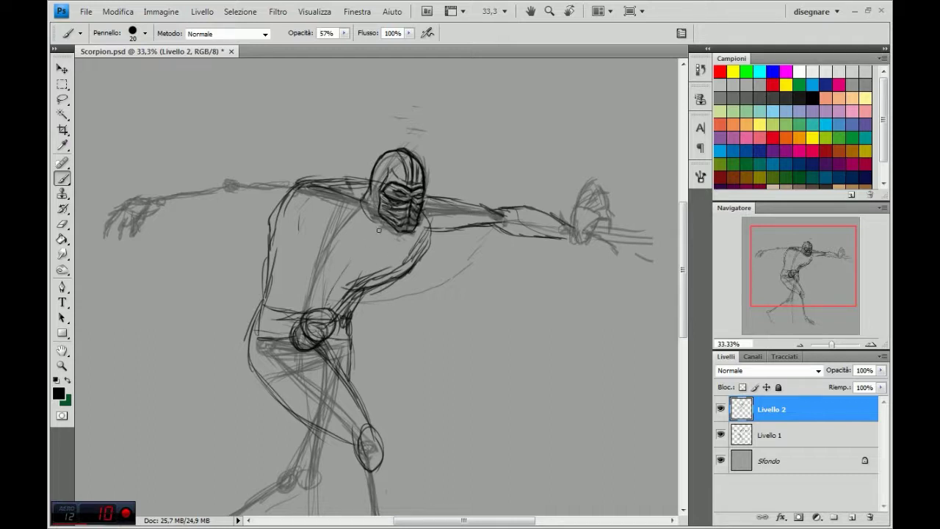
pyautogui.moveTo(321, 313)
pyautogui.mouseDown()
pyautogui.moveTo(354, 263)
pyautogui.moveTo(403, 273)
pyautogui.mouseUp()
pyautogui.moveTo(349, 262); pyautogui.dragTo(307, 237)
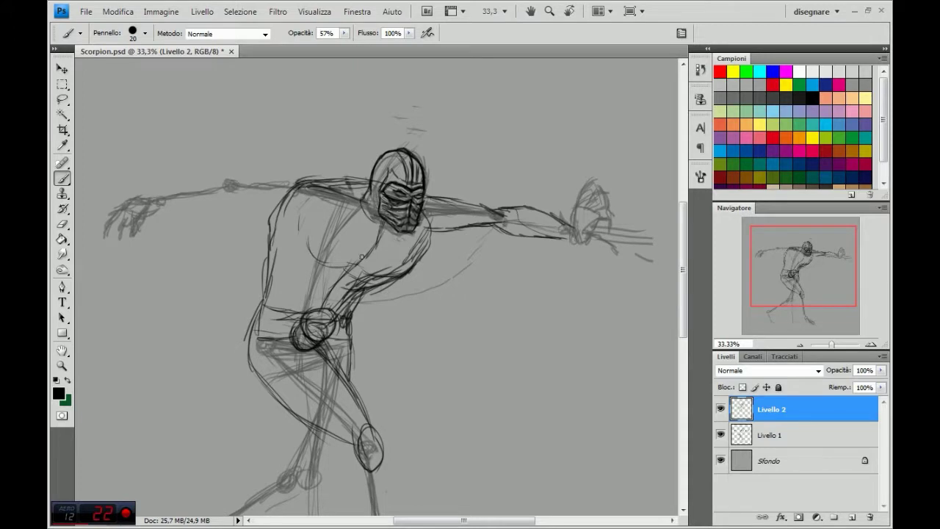
pyautogui.moveTo(431, 244)
pyautogui.mouseDown()
pyautogui.moveTo(452, 254)
pyautogui.moveTo(455, 227)
pyautogui.moveTo(505, 226)
pyautogui.mouseUp()
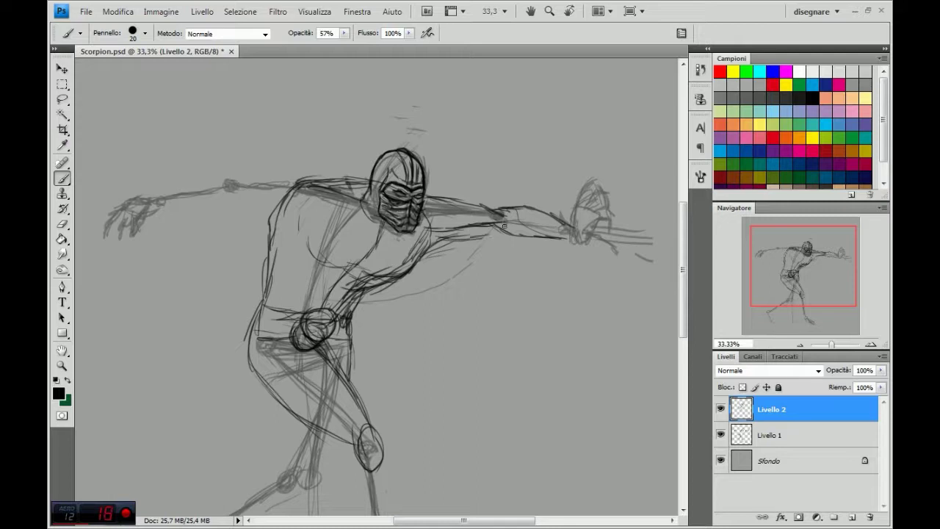
# - Ink the top edge of the right upper arm and the forearm's underside
pyautogui.moveTo(426, 200); pyautogui.dragTo(476, 203)
pyautogui.moveTo(424, 190); pyautogui.dragTo(571, 218)
pyautogui.moveTo(514, 235)
pyautogui.mouseDown()
pyautogui.moveTo(582, 243)
pyautogui.moveTo(603, 228)
pyautogui.moveTo(568, 220)
pyautogui.moveTo(572, 229)
pyautogui.moveTo(562, 233)
pyautogui.moveTo(579, 235)
pyautogui.moveTo(561, 223)
pyautogui.moveTo(609, 189)
pyautogui.moveTo(588, 208)
pyautogui.moveTo(596, 243)
pyautogui.mouseUp()
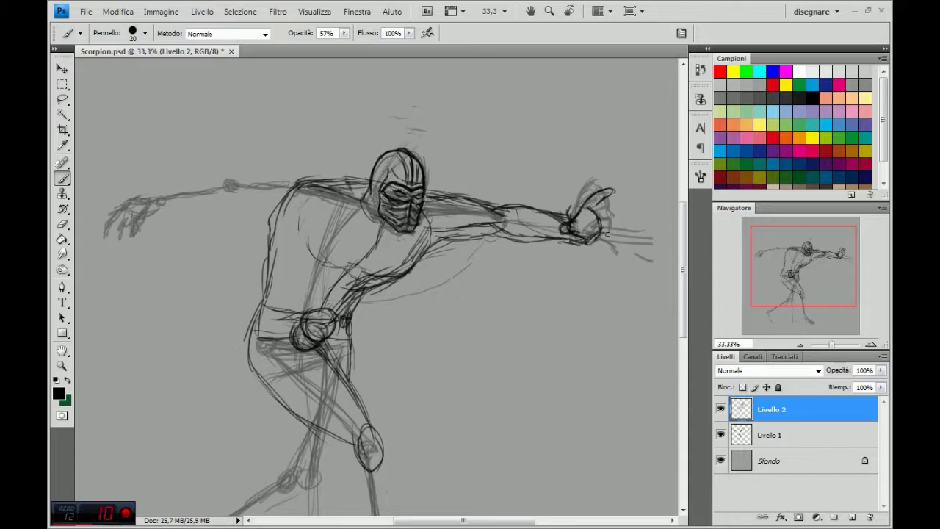
# - Draw the fist outline and fingers of the right hand
pyautogui.moveTo(610, 234)
pyautogui.mouseDown()
pyautogui.moveTo(604, 226)
pyautogui.moveTo(614, 225)
pyautogui.moveTo(591, 209)
pyautogui.moveTo(610, 200)
pyautogui.mouseUp()
pyautogui.moveTo(615, 209); pyautogui.dragTo(602, 211)
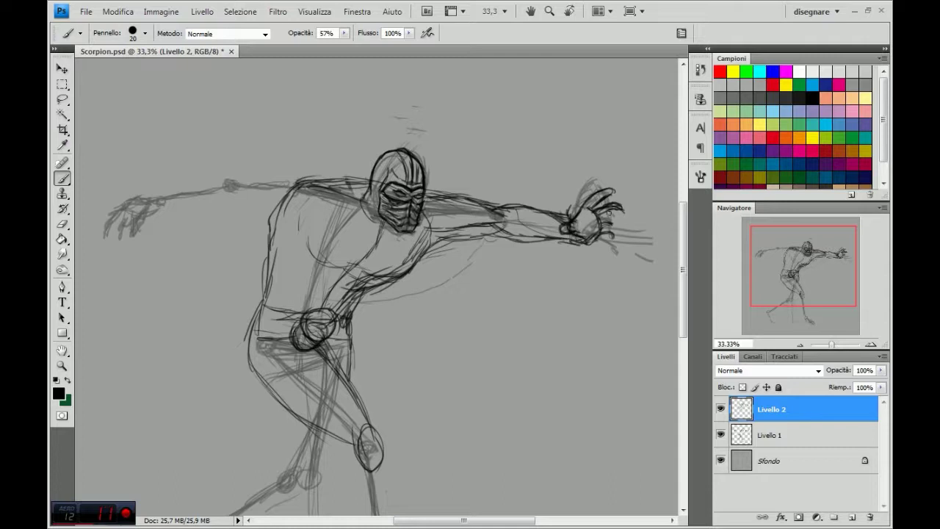
pyautogui.moveTo(603, 216)
pyautogui.mouseDown()
pyautogui.moveTo(620, 225)
pyautogui.moveTo(605, 227)
pyautogui.moveTo(612, 238)
pyautogui.moveTo(585, 240)
pyautogui.moveTo(579, 232)
pyautogui.moveTo(588, 228)
pyautogui.mouseUp()
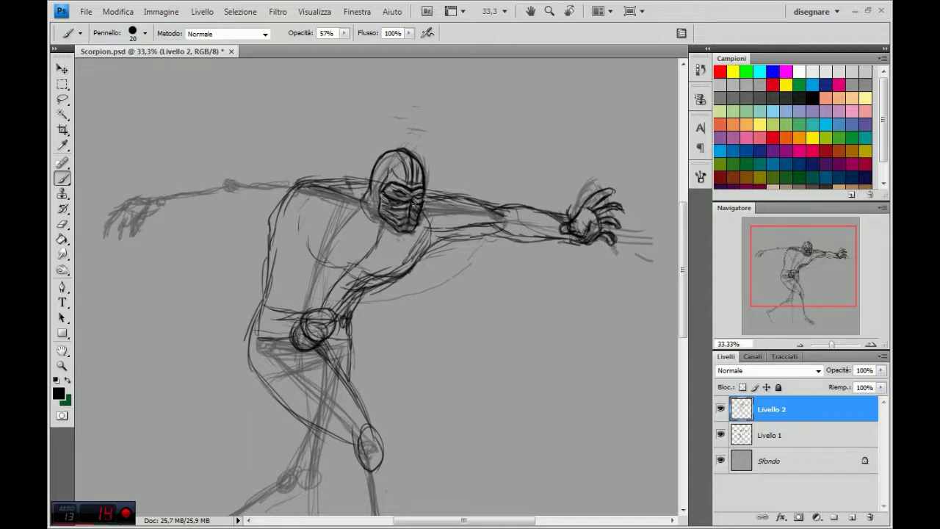
# - Restroke the right forearm, upper arm and shoulder lines, plus the mask's right side
pyautogui.moveTo(481, 236)
pyautogui.mouseDown()
pyautogui.moveTo(514, 235)
pyautogui.moveTo(508, 243)
pyautogui.mouseUp()
pyautogui.moveTo(512, 208)
pyautogui.mouseDown()
pyautogui.moveTo(505, 239)
pyautogui.moveTo(518, 240)
pyautogui.moveTo(504, 205)
pyautogui.moveTo(514, 200)
pyautogui.moveTo(579, 223)
pyautogui.mouseUp()
pyautogui.moveTo(516, 242); pyautogui.dragTo(577, 242)
pyautogui.moveTo(503, 207); pyautogui.dragTo(413, 189)
pyautogui.moveTo(340, 177)
pyautogui.mouseDown()
pyautogui.moveTo(324, 178)
pyautogui.moveTo(351, 193)
pyautogui.moveTo(336, 212)
pyautogui.mouseUp()
pyautogui.moveTo(425, 212)
pyautogui.mouseDown()
pyautogui.moveTo(424, 199)
pyautogui.moveTo(445, 181)
pyautogui.moveTo(498, 186)
pyautogui.moveTo(476, 206)
pyautogui.moveTo(426, 214)
pyautogui.moveTo(468, 208)
pyautogui.moveTo(496, 174)
pyautogui.moveTo(463, 202)
pyautogui.moveTo(424, 207)
pyautogui.moveTo(439, 204)
pyautogui.mouseUp()
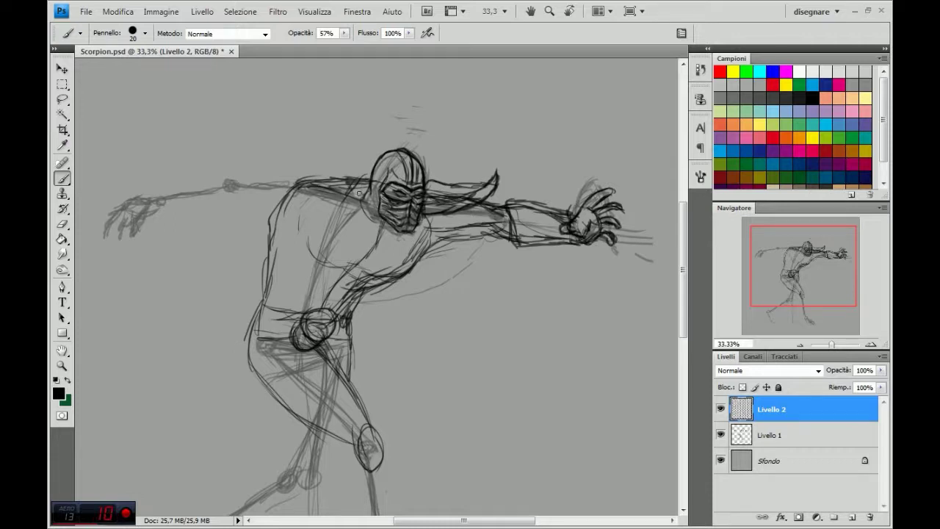
# - Draw the pointed, flared left shoulder pad rising behind the head
pyautogui.moveTo(367, 170)
pyautogui.mouseDown()
pyautogui.moveTo(334, 214)
pyautogui.moveTo(308, 207)
pyautogui.moveTo(270, 169)
pyautogui.moveTo(273, 184)
pyautogui.moveTo(269, 163)
pyautogui.moveTo(369, 171)
pyautogui.moveTo(323, 203)
pyautogui.moveTo(290, 192)
pyautogui.moveTo(308, 198)
pyautogui.mouseUp()
pyautogui.moveTo(272, 163)
pyautogui.mouseDown()
pyautogui.moveTo(363, 167)
pyautogui.moveTo(301, 207)
pyautogui.moveTo(263, 150)
pyautogui.moveTo(283, 163)
pyautogui.moveTo(392, 166)
pyautogui.mouseUp()
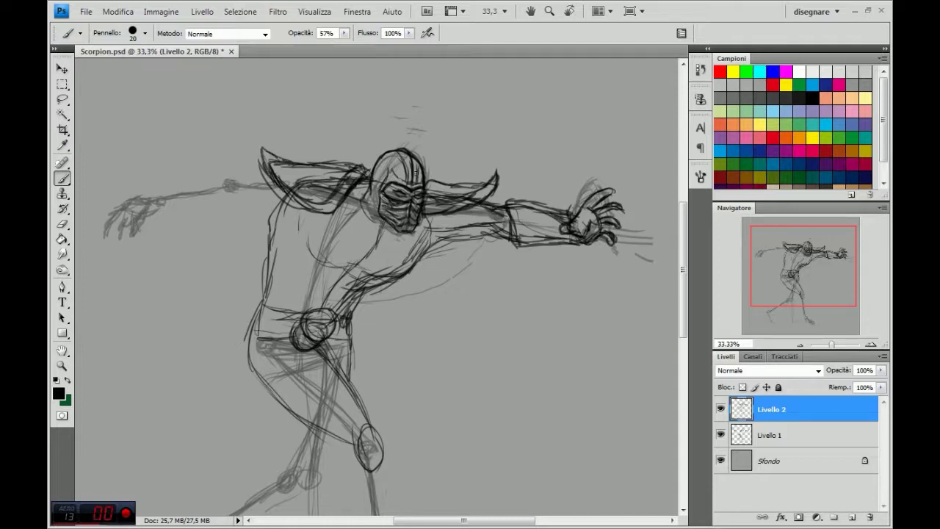
pyautogui.moveTo(267, 176); pyautogui.dragTo(322, 210)
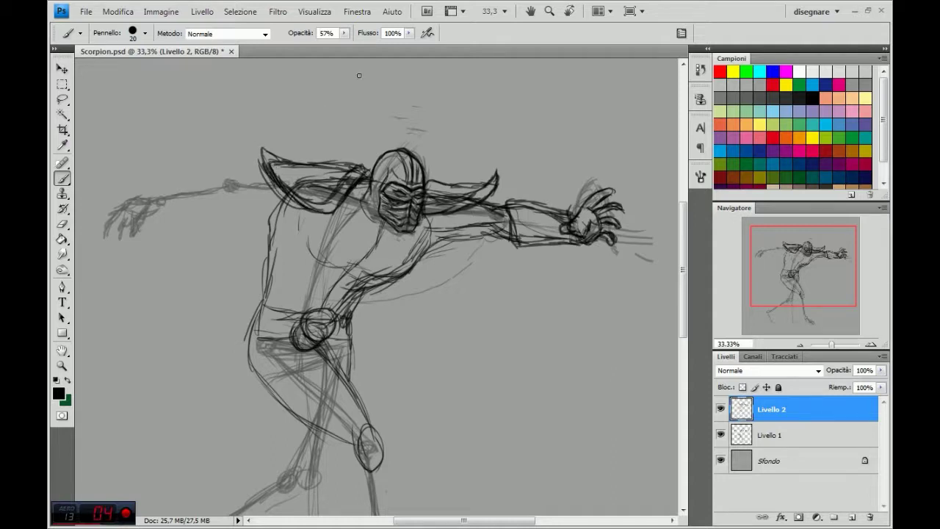
# - Flip the canvas horizontally and darken the shoulder and upper-arm contour
pyautogui.press('h')
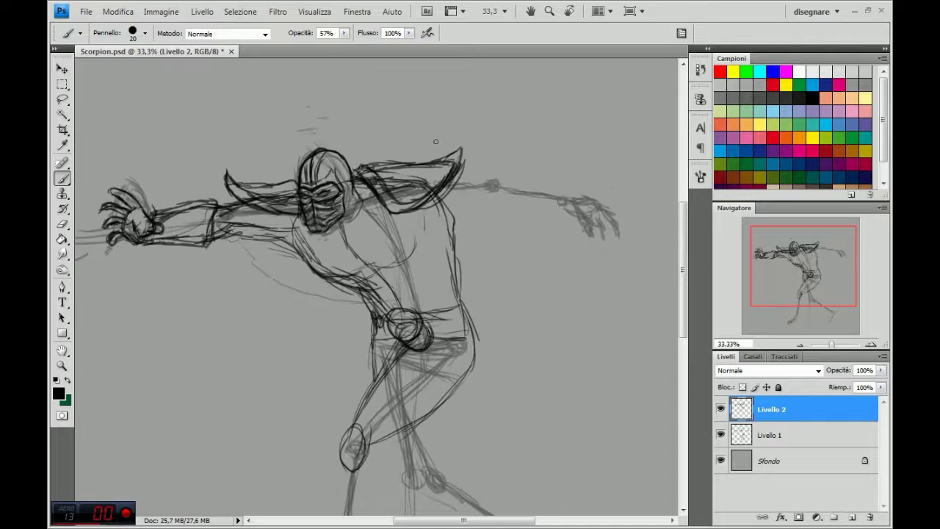
pyautogui.moveTo(278, 214); pyautogui.dragTo(304, 214)
pyautogui.moveTo(267, 180)
pyautogui.mouseDown()
pyautogui.moveTo(241, 185)
pyautogui.moveTo(296, 175)
pyautogui.moveTo(225, 177)
pyautogui.moveTo(292, 169)
pyautogui.mouseUp()
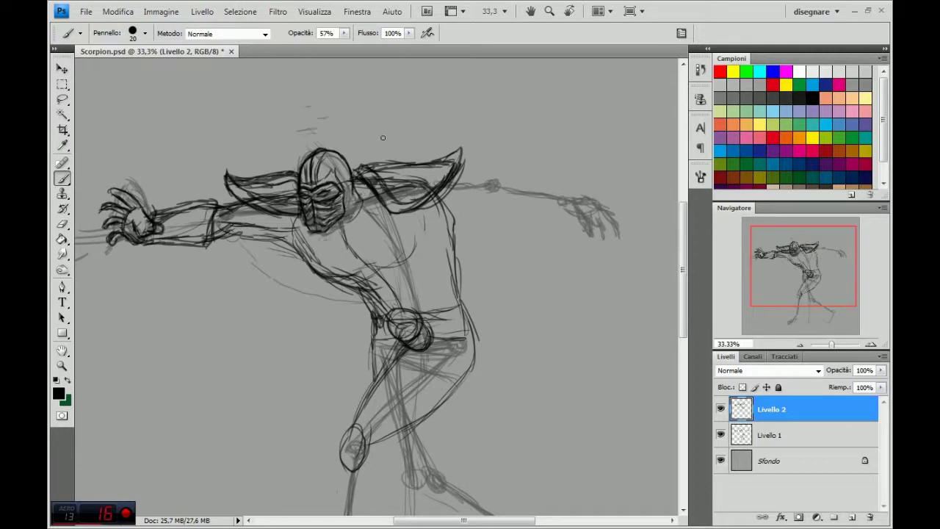
pyautogui.moveTo(232, 179)
pyautogui.mouseDown()
pyautogui.moveTo(286, 176)
pyautogui.moveTo(236, 178)
pyautogui.moveTo(229, 192)
pyautogui.moveTo(233, 176)
pyautogui.moveTo(246, 180)
pyautogui.mouseUp()
# - Ink the chest curve and left forearm underside, then a line down from the knee
pyautogui.moveTo(320, 258)
pyautogui.mouseDown()
pyautogui.moveTo(424, 217)
pyautogui.moveTo(411, 246)
pyautogui.moveTo(464, 186)
pyautogui.mouseUp()
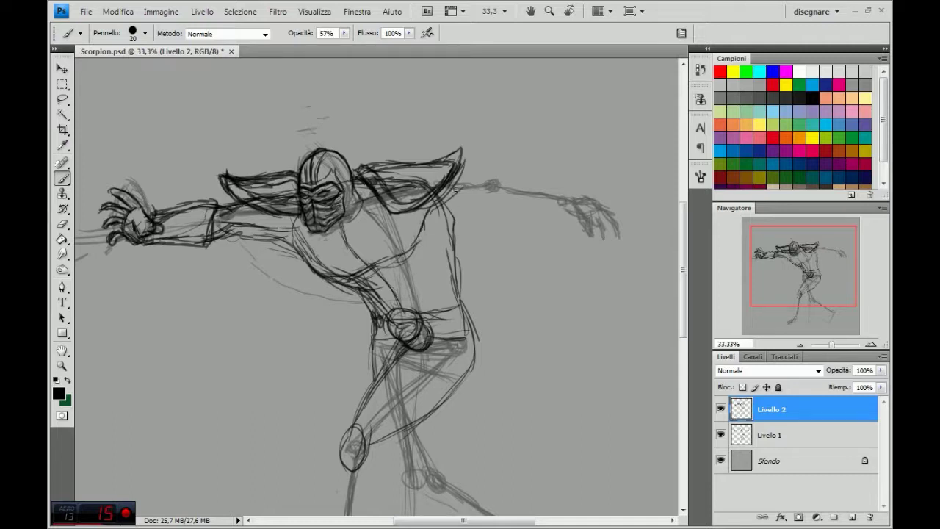
pyautogui.moveTo(335, 271)
pyautogui.mouseDown()
pyautogui.moveTo(302, 254)
pyautogui.moveTo(343, 275)
pyautogui.moveTo(304, 259)
pyautogui.mouseUp()
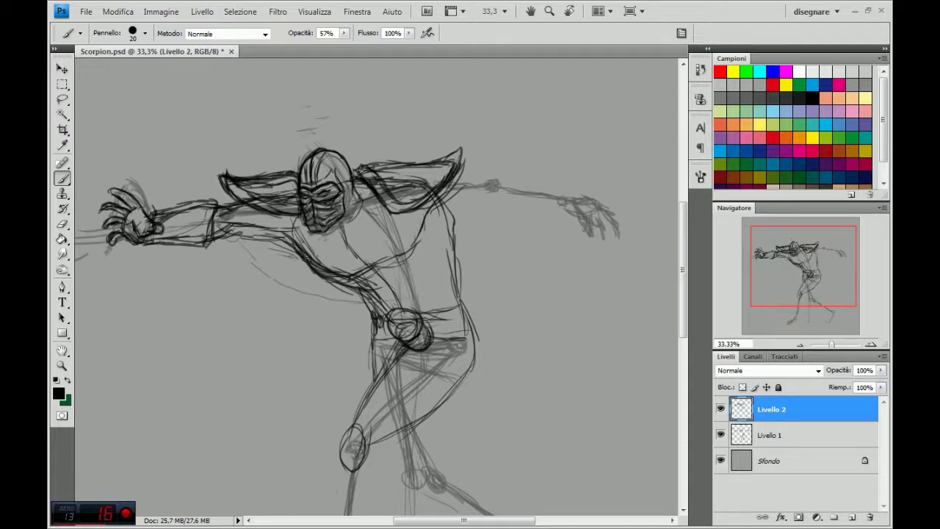
pyautogui.moveTo(362, 286)
pyautogui.mouseDown()
pyautogui.moveTo(342, 278)
pyautogui.moveTo(369, 311)
pyautogui.mouseUp()
pyautogui.moveTo(216, 241); pyautogui.dragTo(177, 246)
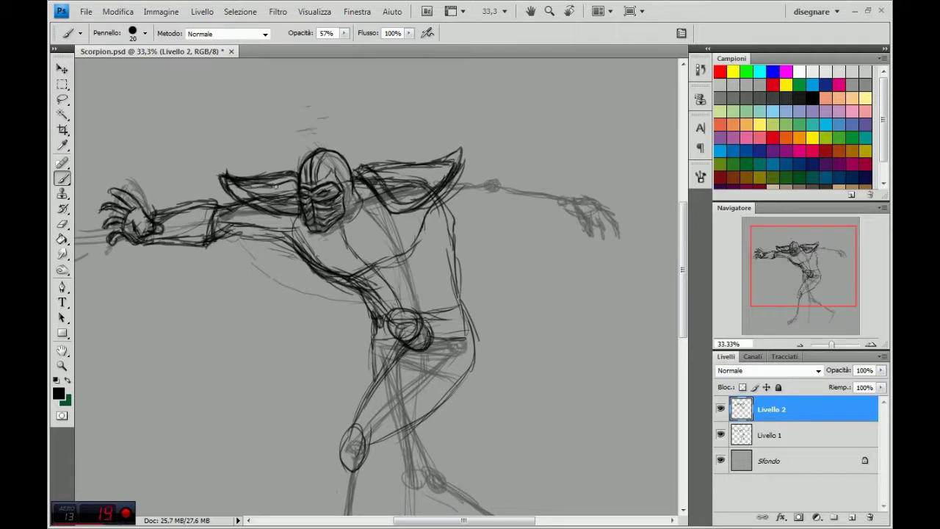
pyautogui.moveTo(435, 274)
pyautogui.mouseDown()
pyautogui.moveTo(430, 178)
pyautogui.moveTo(438, 188)
pyautogui.moveTo(441, 160)
pyautogui.mouseUp()
pyautogui.moveTo(332, 222)
pyautogui.mouseDown()
pyautogui.moveTo(316, 316)
pyautogui.moveTo(332, 253)
pyautogui.moveTo(325, 307)
pyautogui.moveTo(305, 343)
pyautogui.mouseUp()
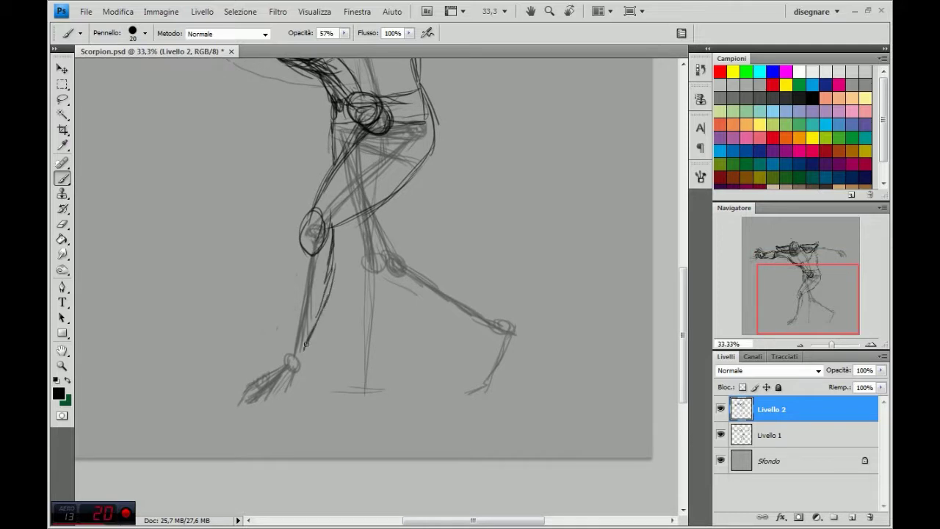
# - Ink the shin, calf and thigh lines and the back leg down to its ankle
pyautogui.moveTo(300, 232)
pyautogui.mouseDown()
pyautogui.moveTo(285, 351)
pyautogui.moveTo(295, 363)
pyautogui.moveTo(311, 351)
pyautogui.moveTo(348, 216)
pyautogui.moveTo(403, 180)
pyautogui.moveTo(433, 131)
pyautogui.moveTo(429, 89)
pyautogui.moveTo(435, 138)
pyautogui.mouseUp()
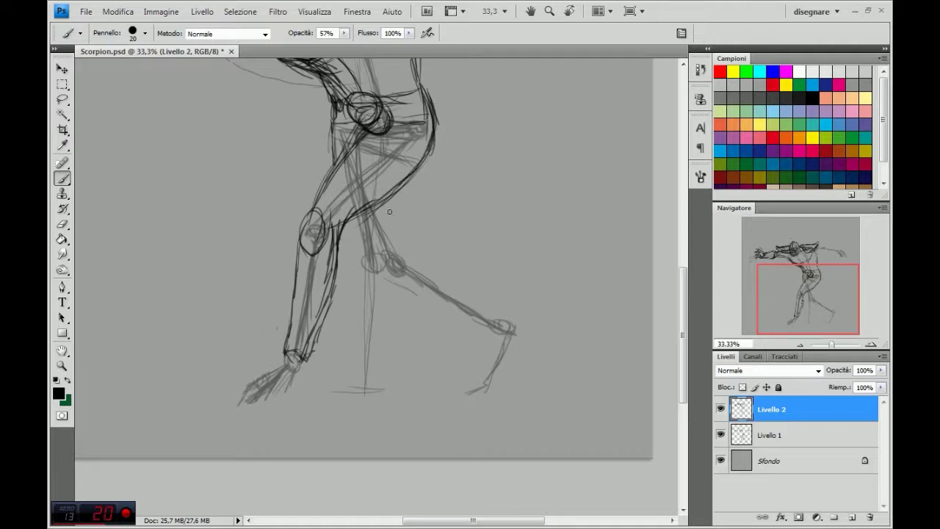
pyautogui.moveTo(404, 188); pyautogui.dragTo(397, 242)
pyautogui.moveTo(401, 189); pyautogui.dragTo(397, 241)
pyautogui.moveTo(349, 222)
pyautogui.mouseDown()
pyautogui.moveTo(359, 272)
pyautogui.moveTo(483, 334)
pyautogui.moveTo(472, 336)
pyautogui.moveTo(481, 374)
pyautogui.moveTo(467, 390)
pyautogui.mouseUp()
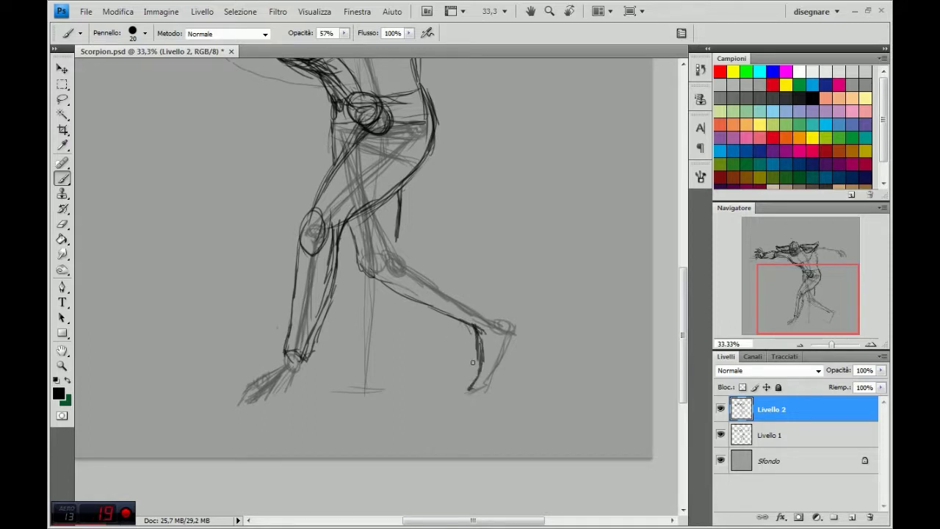
pyautogui.moveTo(400, 229)
pyautogui.mouseDown()
pyautogui.moveTo(397, 250)
pyautogui.moveTo(507, 322)
pyautogui.moveTo(511, 335)
pyautogui.moveTo(487, 388)
pyautogui.moveTo(467, 392)
pyautogui.moveTo(488, 387)
pyautogui.mouseUp()
pyautogui.moveTo(508, 329); pyautogui.dragTo(513, 348)
# - Outline the front ankle and foot and strengthen the line up the shin
pyautogui.moveTo(286, 350)
pyautogui.mouseDown()
pyautogui.moveTo(256, 382)
pyautogui.moveTo(250, 414)
pyautogui.moveTo(286, 413)
pyautogui.moveTo(309, 351)
pyautogui.moveTo(304, 373)
pyautogui.mouseUp()
pyautogui.moveTo(295, 342)
pyautogui.mouseDown()
pyautogui.moveTo(262, 418)
pyautogui.moveTo(264, 390)
pyautogui.mouseUp()
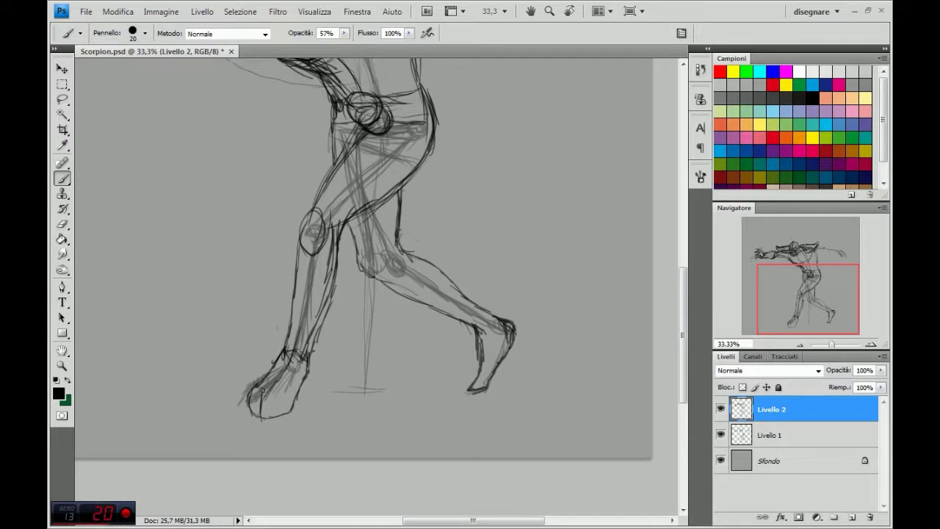
pyautogui.moveTo(293, 350); pyautogui.dragTo(271, 383)
pyautogui.moveTo(294, 348); pyautogui.dragTo(317, 224)
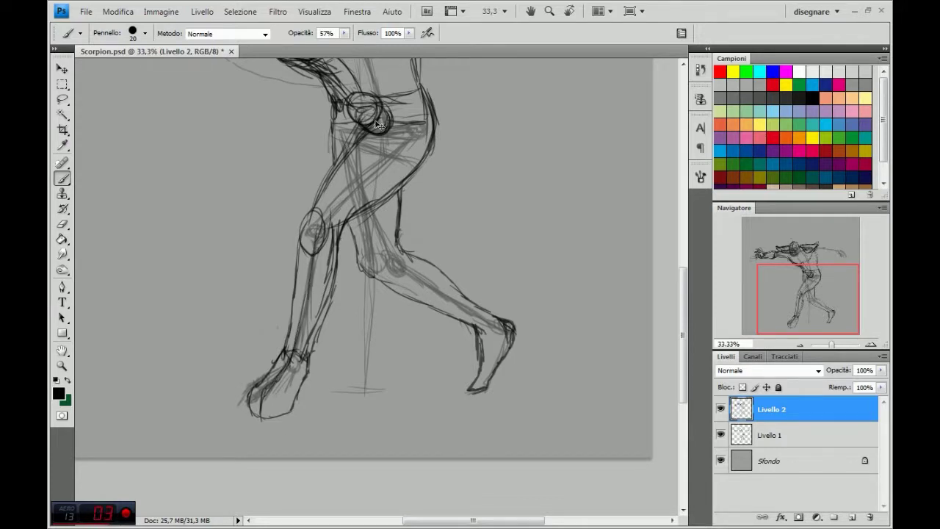
# - Zoom out, flip the canvas horizontally, and darken the foot, leg and both thighs
pyautogui.hotkey('ctrl', '-')
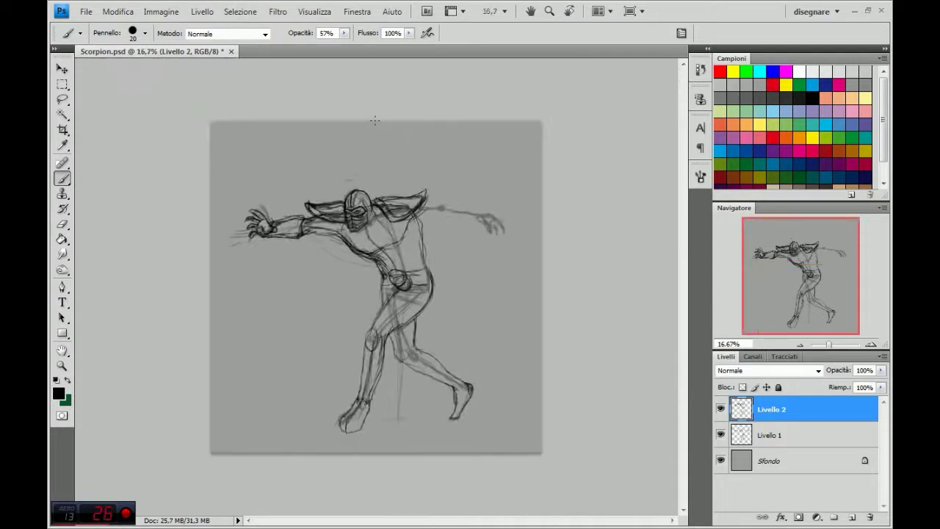
pyautogui.press('h')
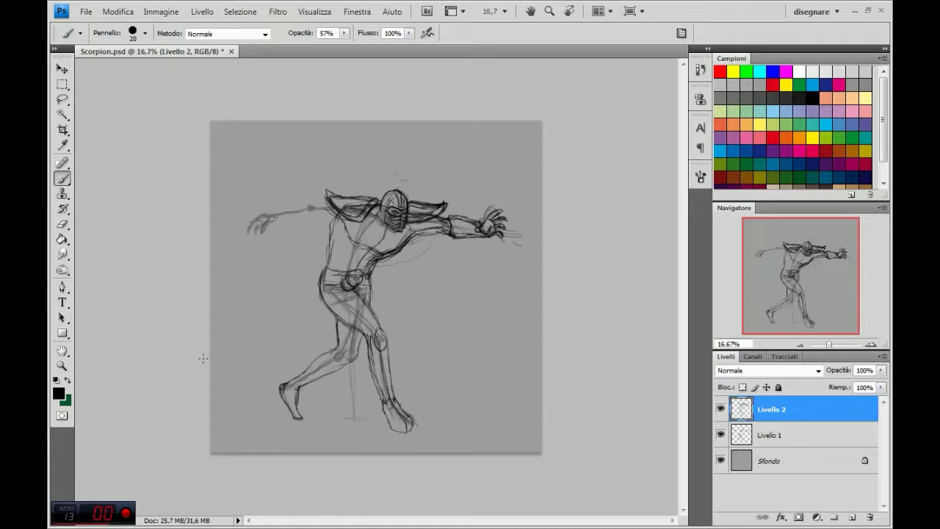
pyautogui.moveTo(276, 392)
pyautogui.mouseDown()
pyautogui.moveTo(284, 409)
pyautogui.moveTo(298, 413)
pyautogui.mouseUp()
pyautogui.moveTo(304, 387); pyautogui.dragTo(358, 349)
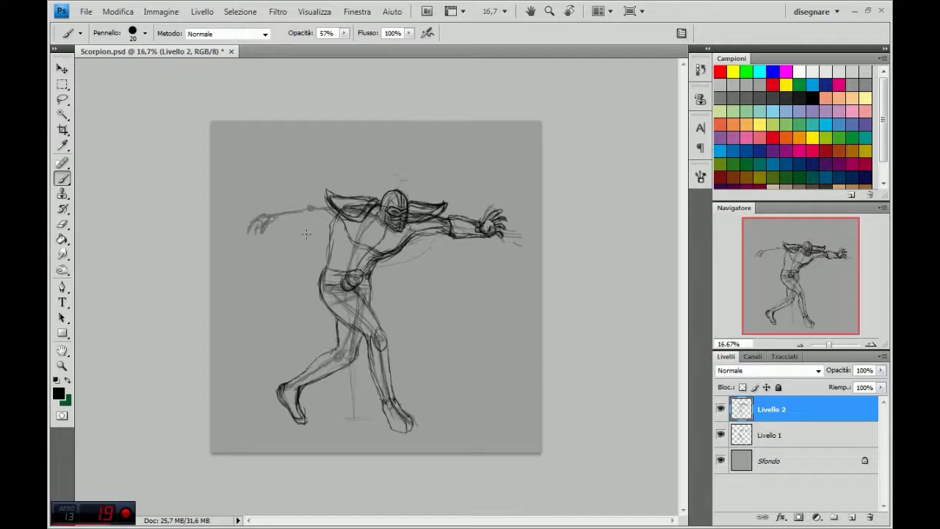
pyautogui.moveTo(332, 309)
pyautogui.mouseDown()
pyautogui.moveTo(332, 348)
pyautogui.moveTo(329, 309)
pyautogui.mouseUp()
pyautogui.moveTo(362, 301); pyautogui.dragTo(381, 348)
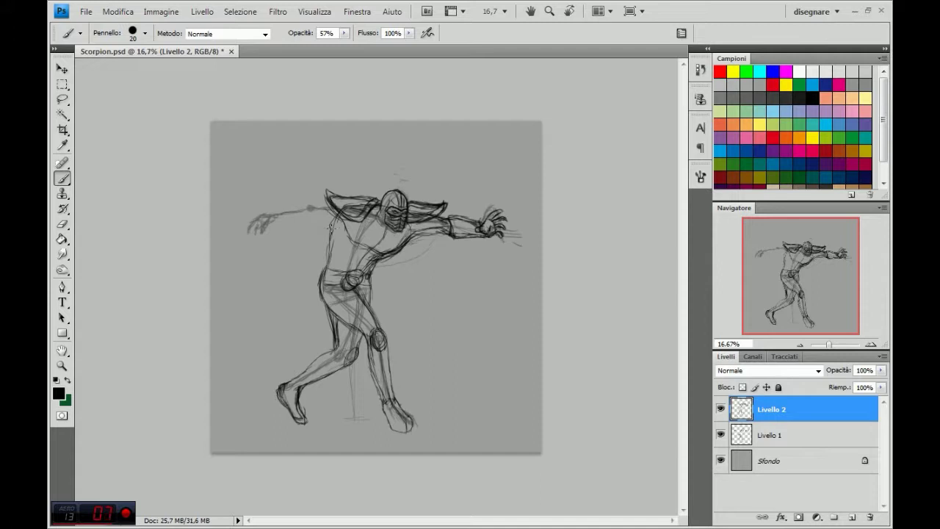
# - Redraw the left shoulder and upper arm and refine the outstretched left hand
pyautogui.moveTo(305, 204)
pyautogui.mouseDown()
pyautogui.moveTo(335, 197)
pyautogui.moveTo(324, 229)
pyautogui.mouseUp()
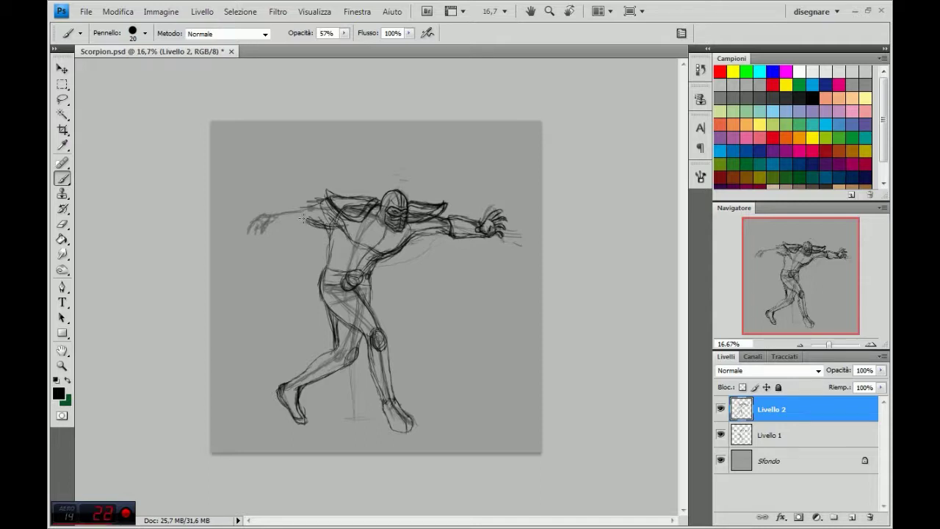
pyautogui.moveTo(299, 203); pyautogui.dragTo(296, 229)
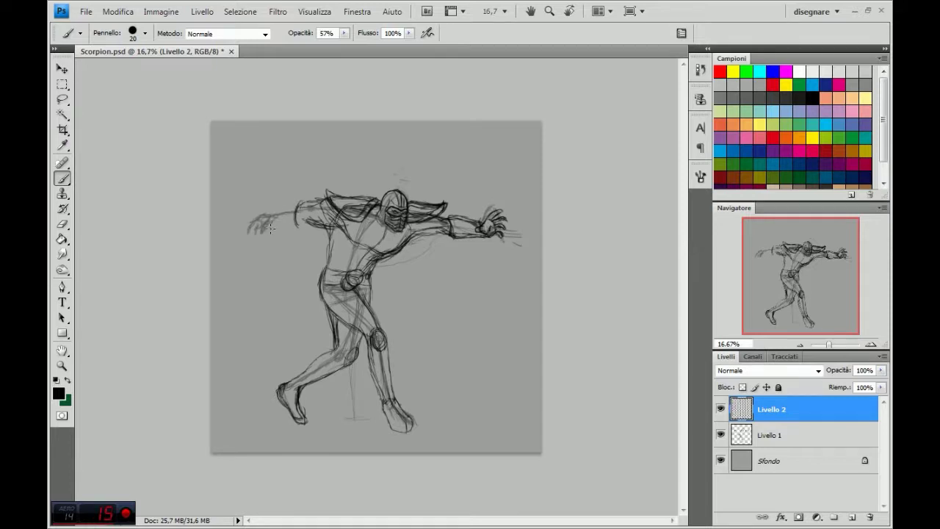
pyautogui.moveTo(276, 210); pyautogui.dragTo(289, 200)
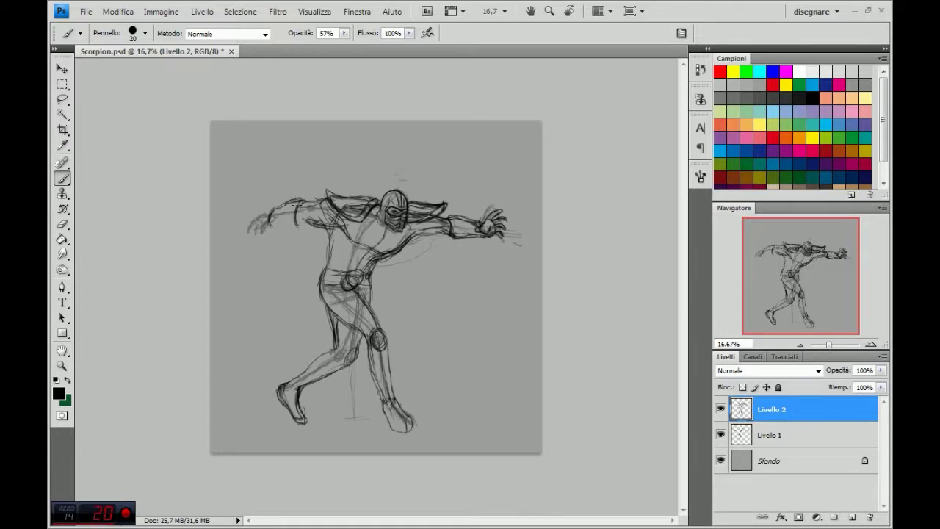
pyautogui.moveTo(267, 225)
pyautogui.mouseDown()
pyautogui.moveTo(303, 227)
pyautogui.moveTo(310, 197)
pyautogui.mouseUp()
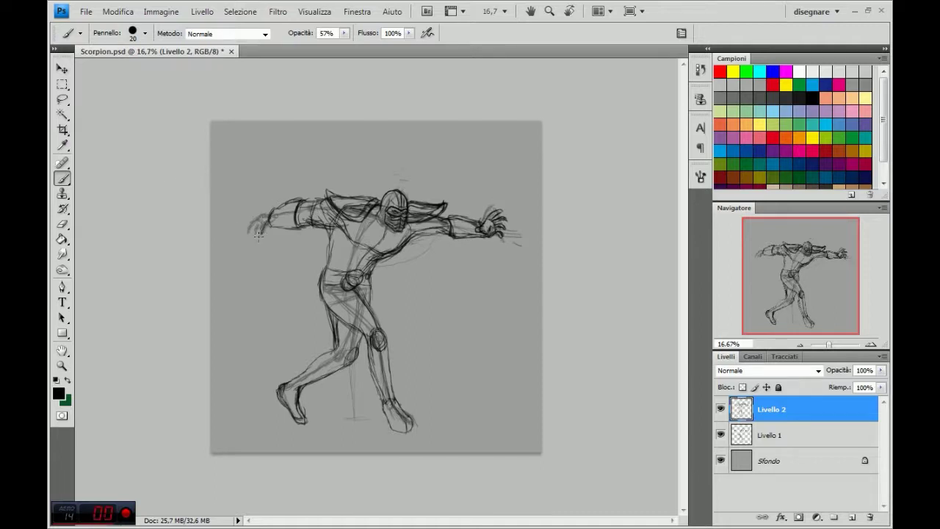
pyautogui.moveTo(256, 234)
pyautogui.mouseDown()
pyautogui.moveTo(262, 225)
pyautogui.moveTo(250, 220)
pyautogui.mouseUp()
pyautogui.moveTo(257, 224); pyautogui.dragTo(250, 228)
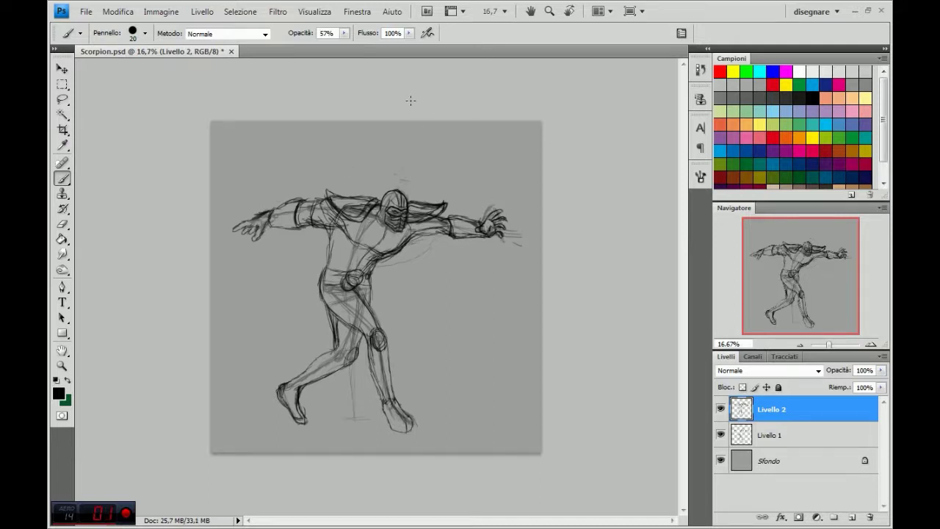
# - Lasso the left arm and hand, scale it to about 87% width and 89% height, rotating slightly
pyautogui.hotkey('ctrl', 'h')
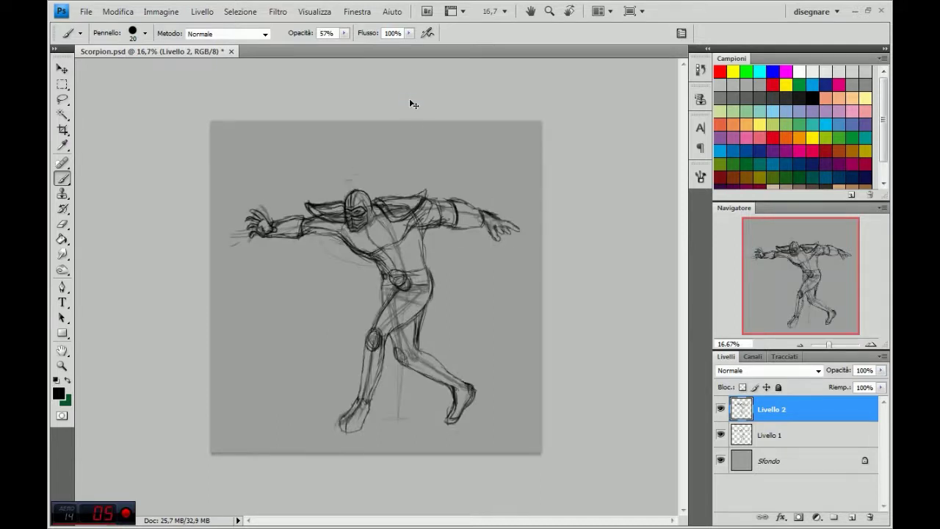
pyautogui.hotkey('ctrl', 'h')
pyautogui.click(62, 99)
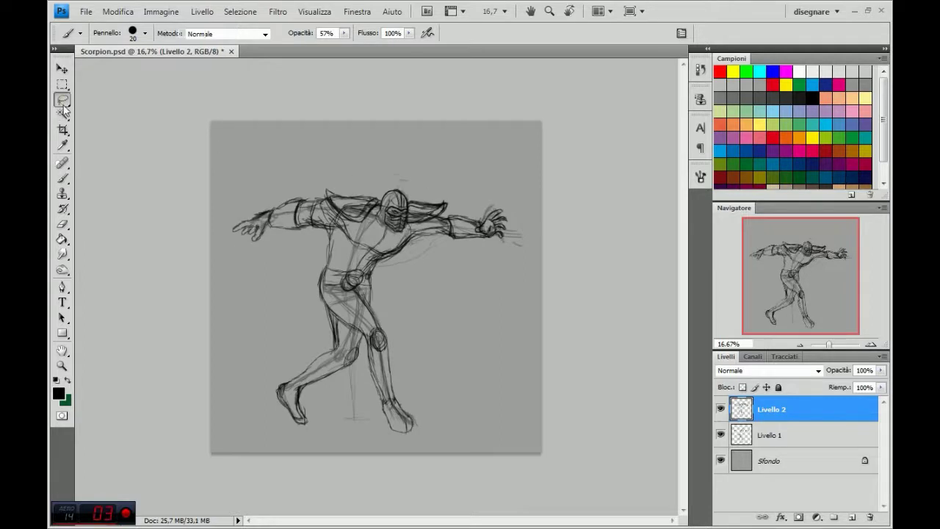
pyautogui.moveTo(252, 243)
pyautogui.mouseDown()
pyautogui.moveTo(300, 187)
pyautogui.moveTo(288, 250)
pyautogui.moveTo(294, 224)
pyautogui.mouseUp()
pyautogui.hotkey('ctrl', 't')
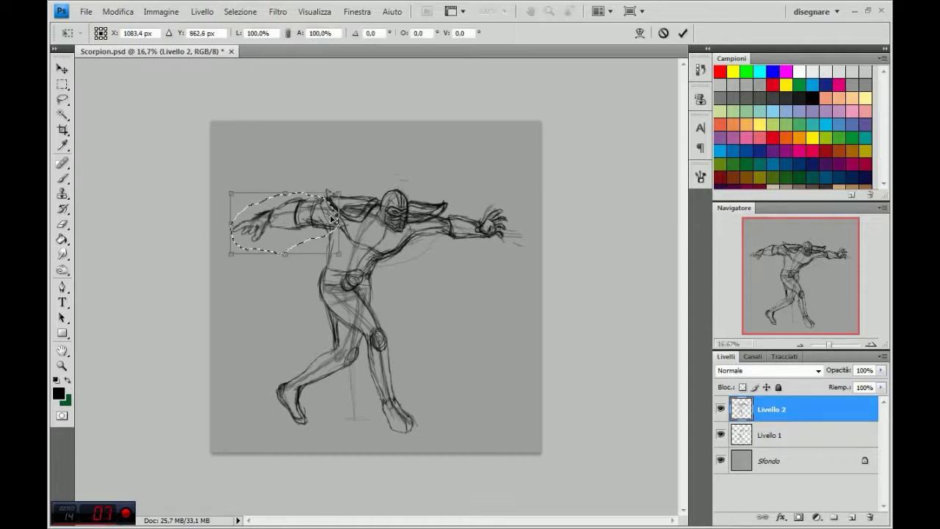
pyautogui.moveTo(234, 224); pyautogui.dragTo(243, 228)
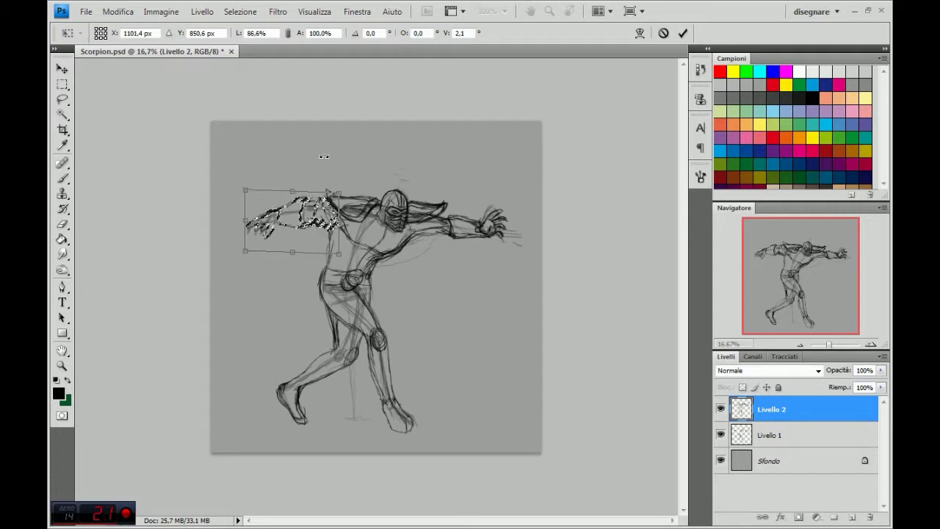
pyautogui.moveTo(293, 191); pyautogui.dragTo(293, 194)
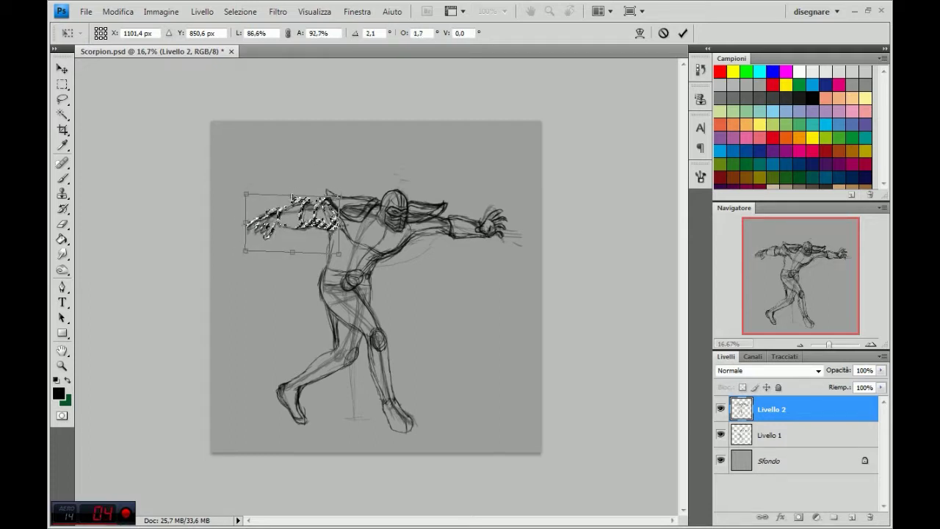
pyautogui.moveTo(294, 252)
pyautogui.mouseDown()
pyautogui.moveTo(285, 241)
pyautogui.moveTo(237, 249)
pyautogui.moveTo(241, 214)
pyautogui.mouseUp()
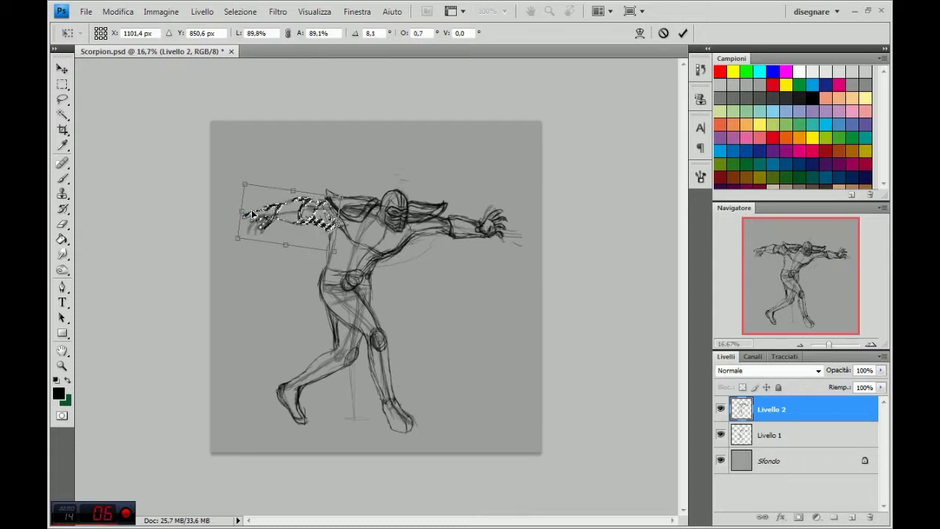
pyautogui.click(684, 33)
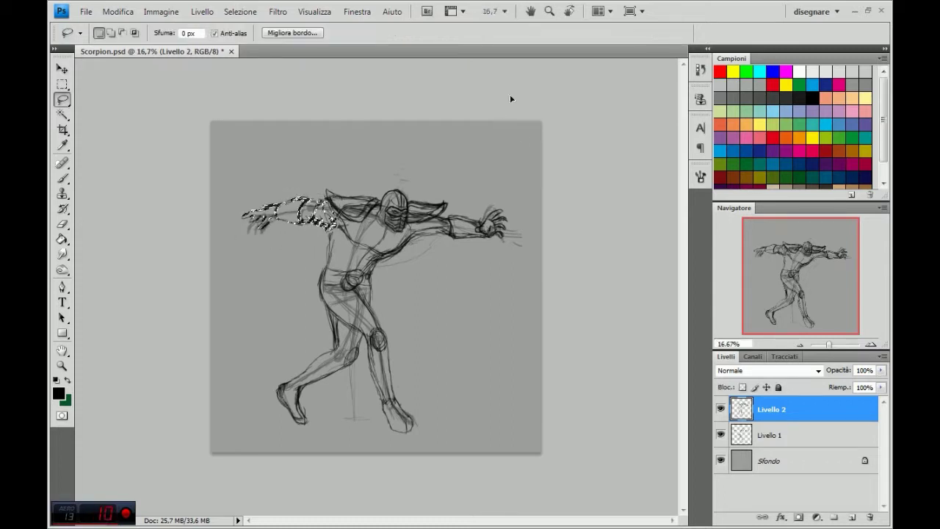
pyautogui.hotkey('ctrl', 'd')
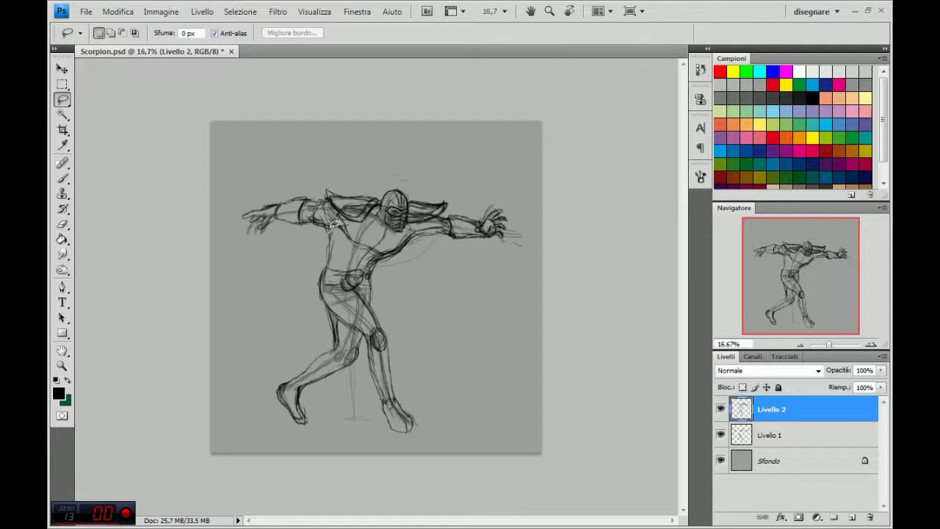
# - Paint short Brush strokes where the resized arm meets the shoulder and along the upper arm
pyautogui.press('b')
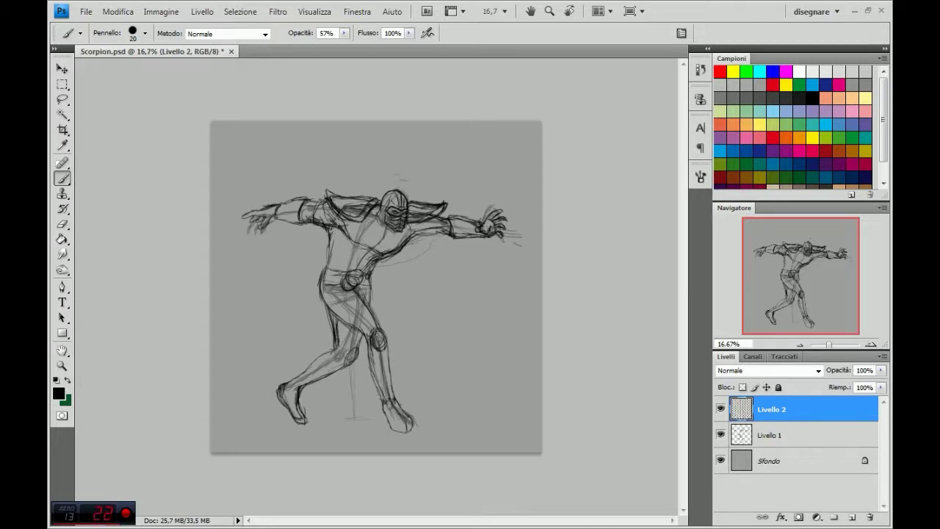
pyautogui.moveTo(402, 225); pyautogui.dragTo(418, 227)
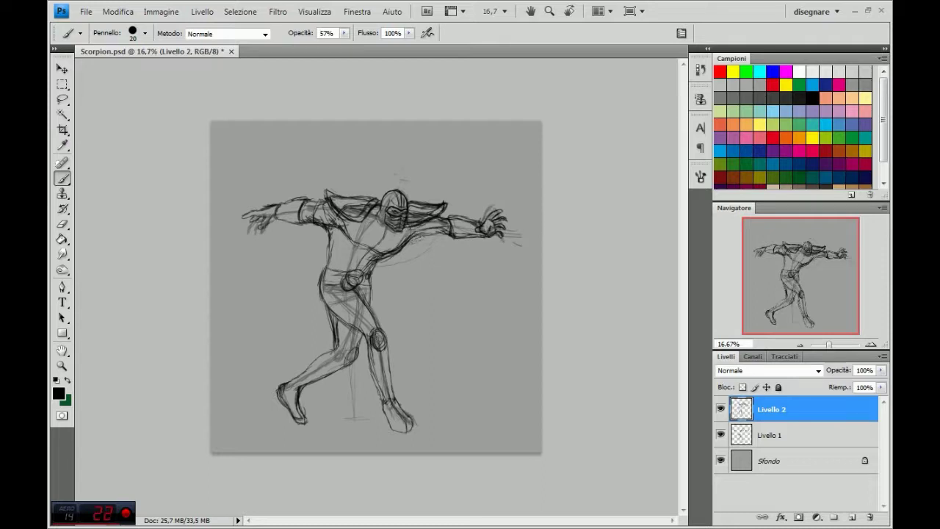
pyautogui.moveTo(438, 234); pyautogui.dragTo(467, 229)
# - Lasso the right forearm and hand, stretch it to 111.5% height and nudge it up-right
pyautogui.press('l')
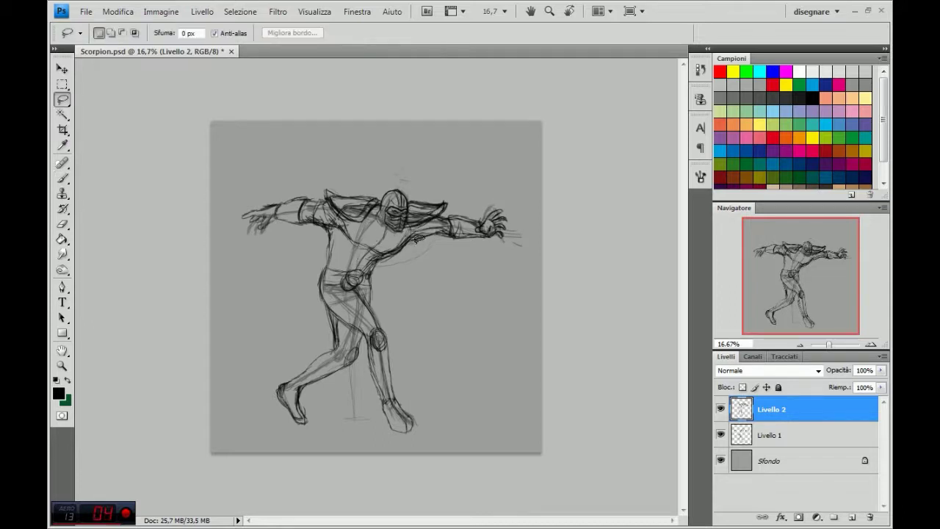
pyautogui.moveTo(449, 205); pyautogui.dragTo(462, 261)
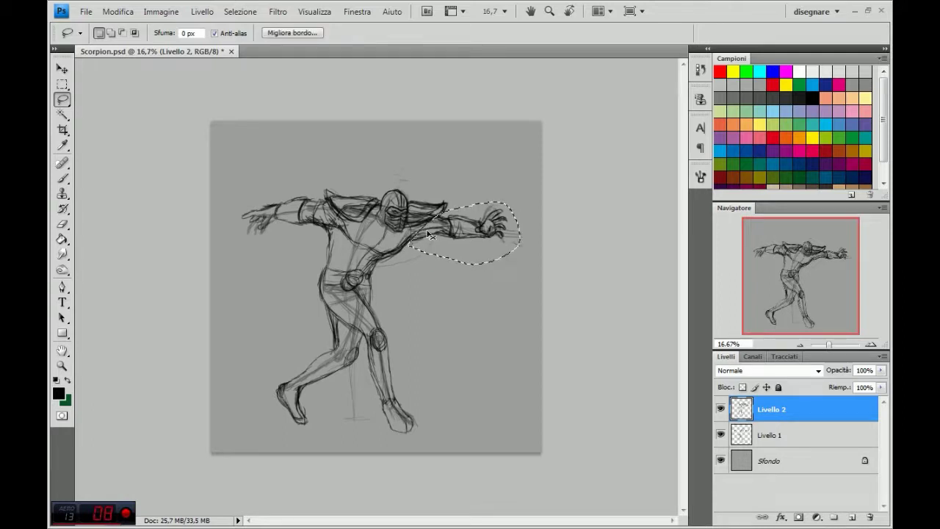
pyautogui.hotkey('ctrl', 't')
pyautogui.moveTo(464, 266); pyautogui.dragTo(464, 272)
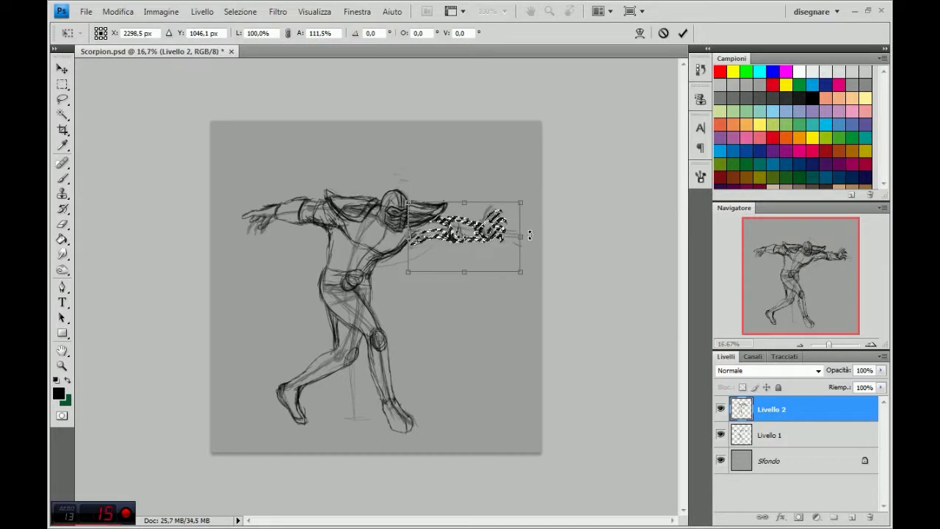
pyautogui.moveTo(483, 228); pyautogui.dragTo(486, 224)
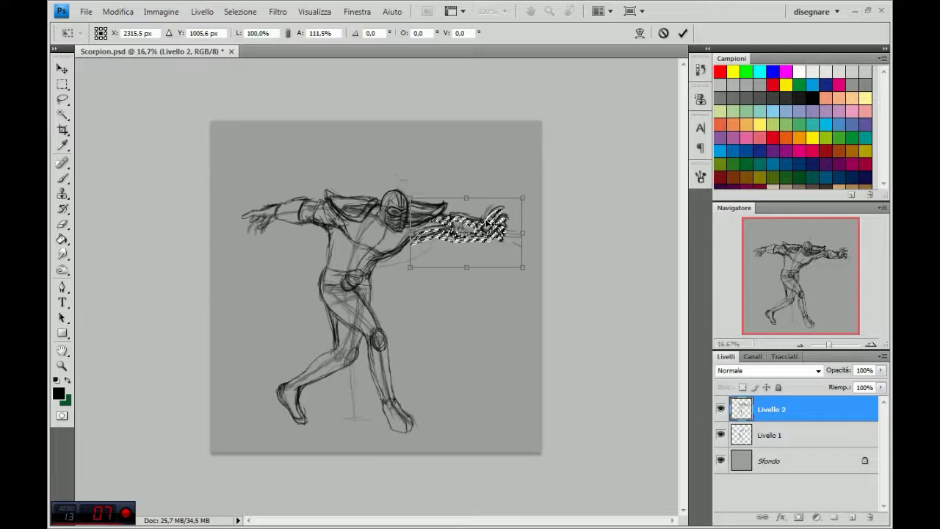
pyautogui.press('Return')
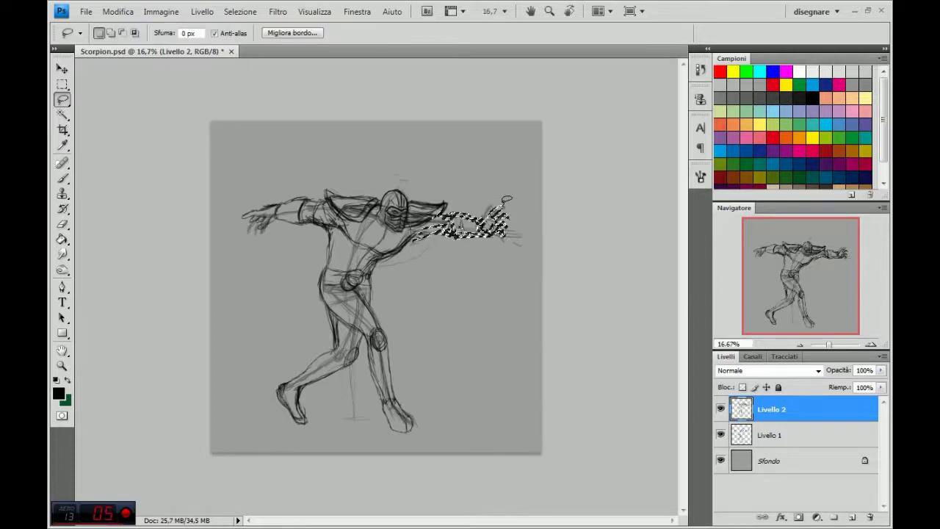
pyautogui.hotkey('ctrl', 'd')
pyautogui.press('b')
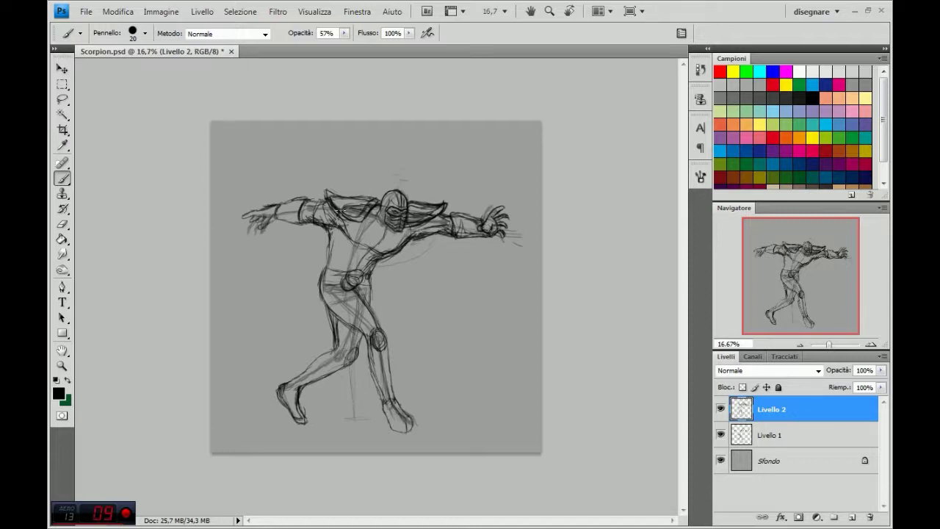
# - Draw the circular belt buckle, a torso line and strokes around the hip
pyautogui.moveTo(353, 278); pyautogui.dragTo(351, 279)
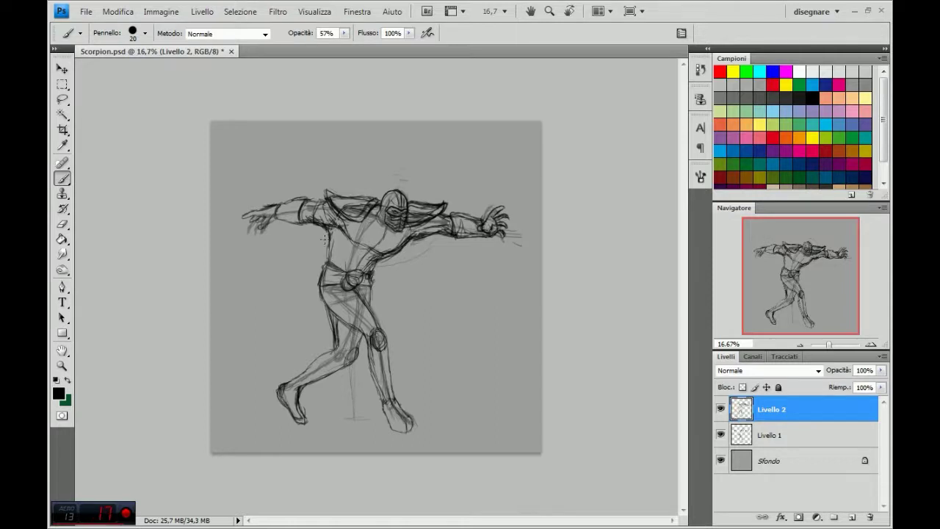
pyautogui.moveTo(347, 216)
pyautogui.mouseDown()
pyautogui.moveTo(342, 274)
pyautogui.moveTo(365, 215)
pyautogui.moveTo(359, 269)
pyautogui.moveTo(407, 228)
pyautogui.moveTo(391, 254)
pyautogui.mouseUp()
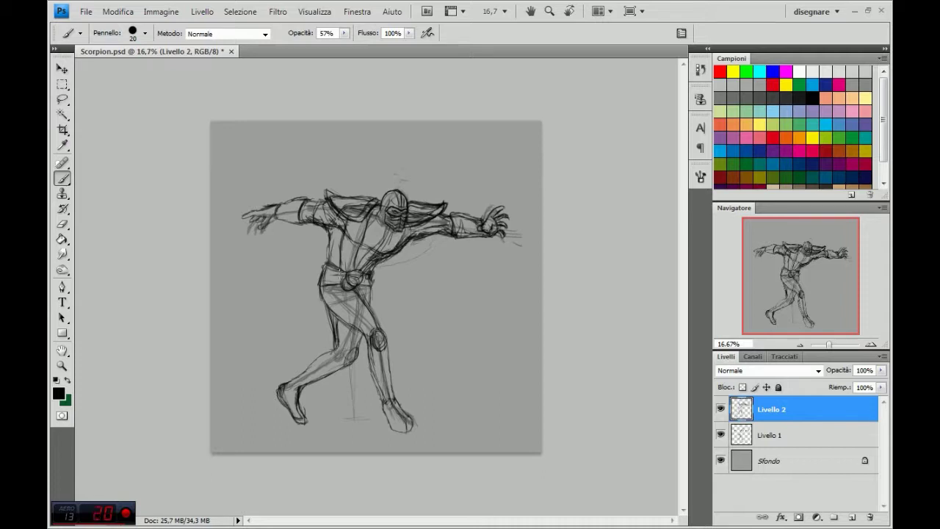
pyautogui.moveTo(358, 288); pyautogui.dragTo(388, 348)
pyautogui.moveTo(356, 266)
pyautogui.mouseDown()
pyautogui.moveTo(352, 284)
pyautogui.moveTo(370, 277)
pyautogui.mouseUp()
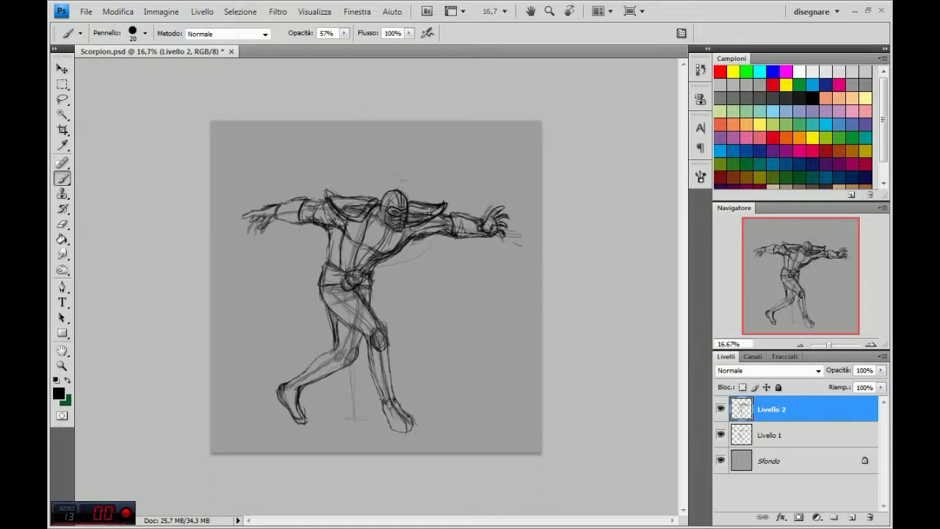
# - Delete the Livello 1 sketch layer, shift Livello 2 up slightly, and lasso the legs
pyautogui.click(63, 69)
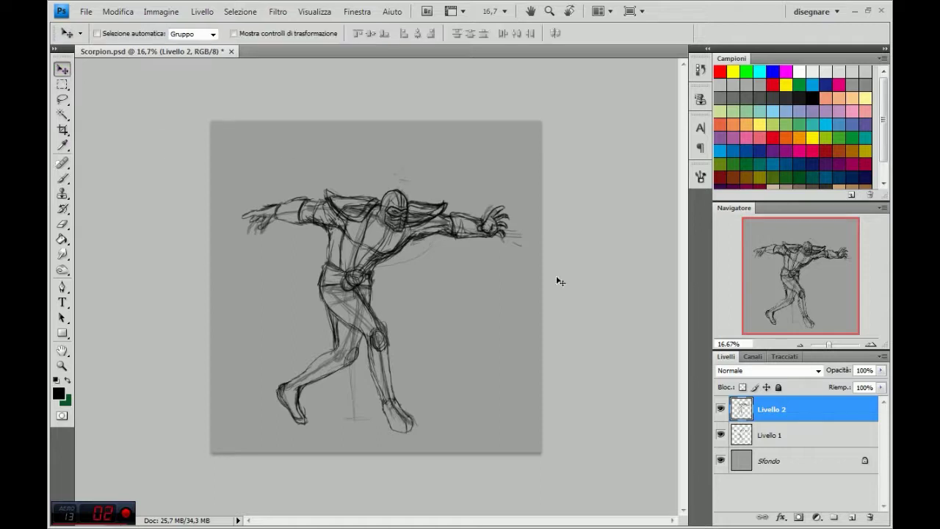
pyautogui.click(720, 437)
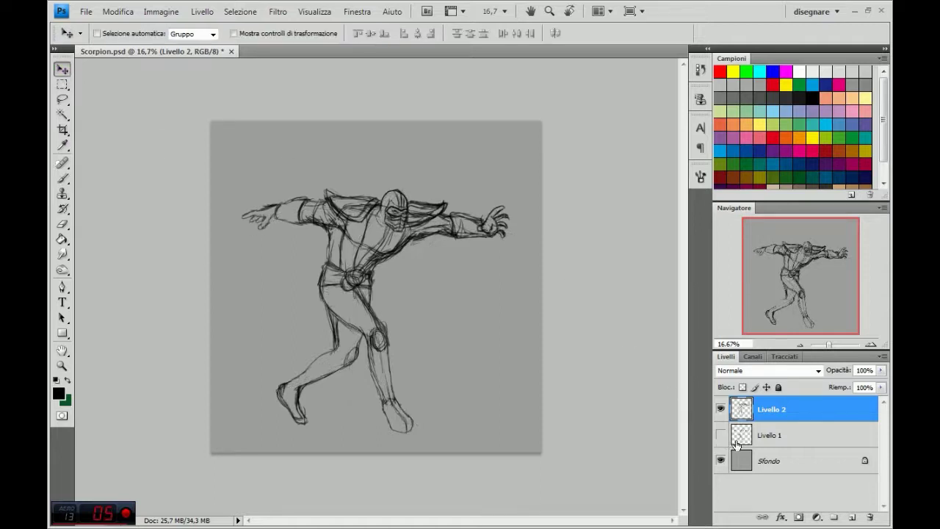
pyautogui.click(812, 445)
pyautogui.moveTo(821, 448); pyautogui.dragTo(870, 518)
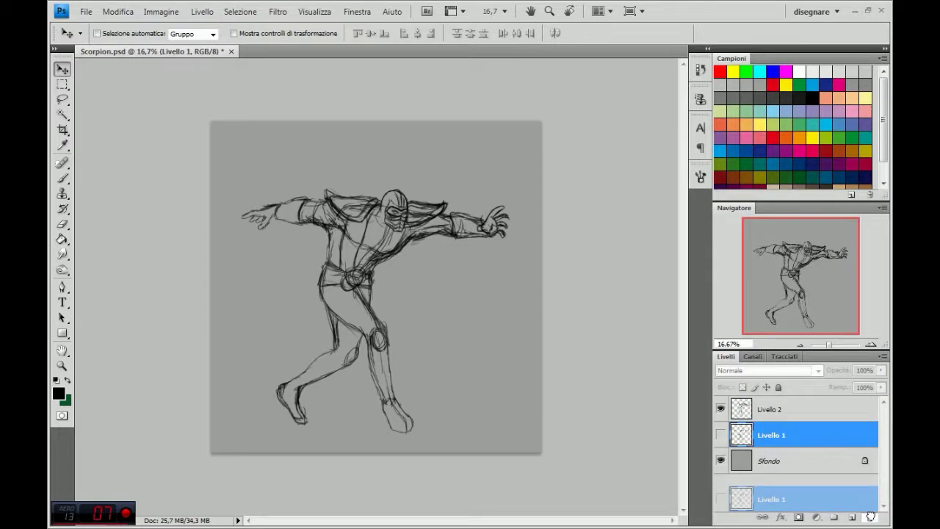
pyautogui.moveTo(379, 259); pyautogui.dragTo(381, 229)
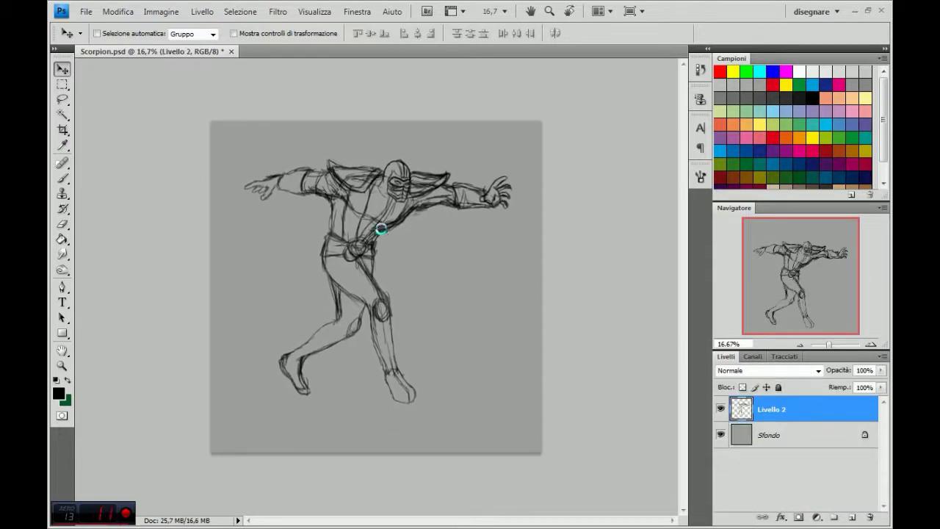
pyautogui.click(62, 101)
pyautogui.moveTo(304, 242)
pyautogui.mouseDown()
pyautogui.moveTo(323, 420)
pyautogui.moveTo(259, 370)
pyautogui.mouseUp()
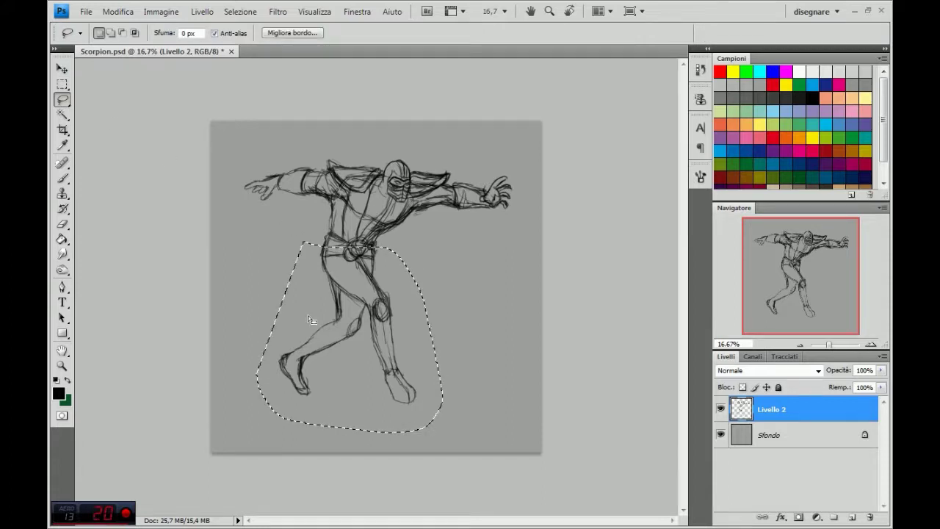
# - Free-transform the selected legs taller and wider, skewing them outward at the bottom
pyautogui.hotkey('ctrl', 't')
pyautogui.moveTo(349, 431); pyautogui.dragTo(349, 452)
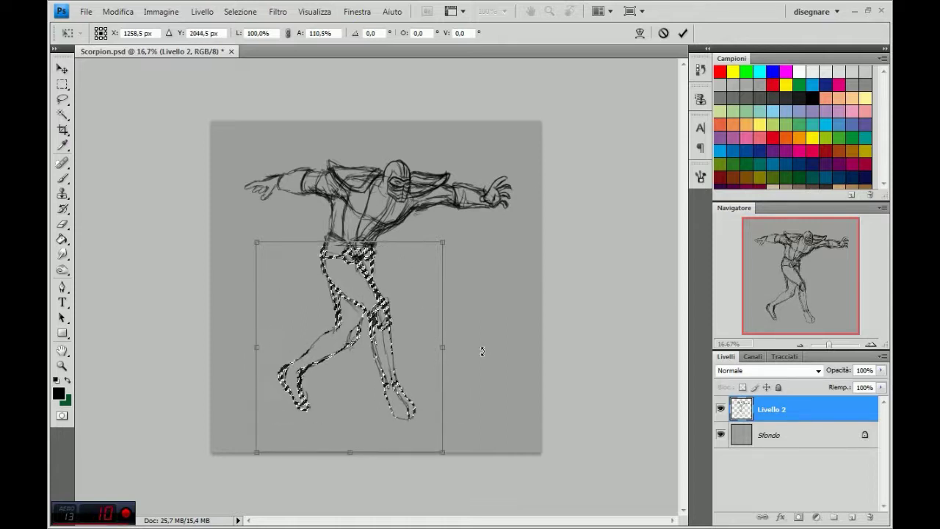
pyautogui.moveTo(444, 348); pyautogui.dragTo(463, 346)
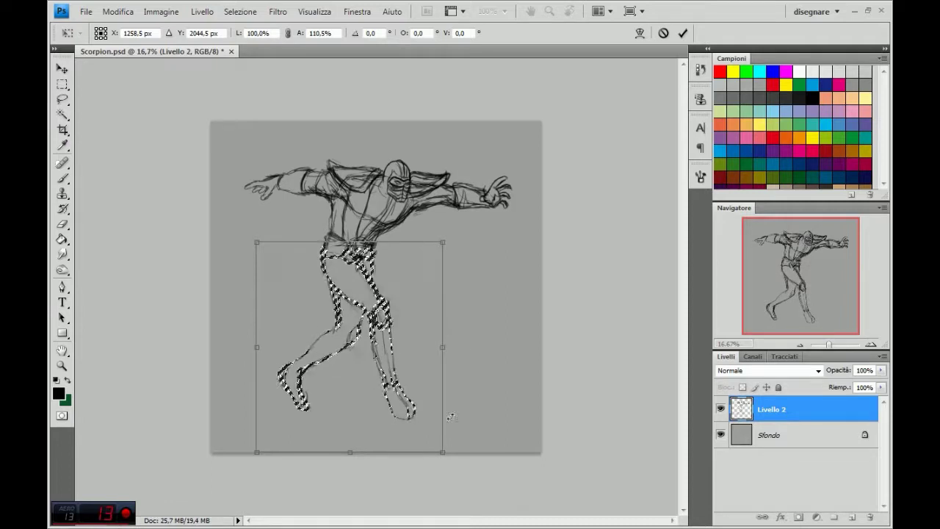
pyautogui.moveTo(453, 451)
pyautogui.mouseDown()
pyautogui.moveTo(485, 455)
pyautogui.moveTo(465, 460)
pyautogui.mouseUp()
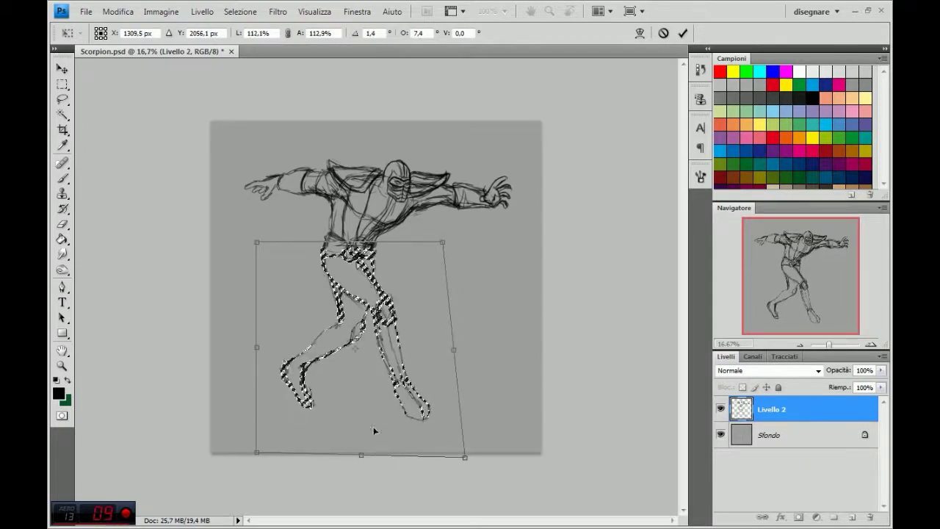
pyautogui.moveTo(257, 452); pyautogui.dragTo(237, 455)
pyautogui.click(682, 33)
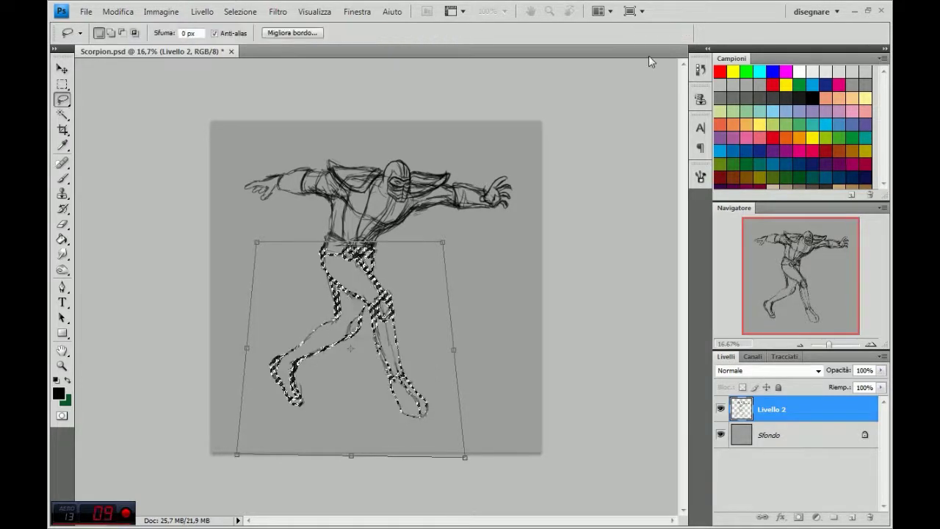
pyautogui.hotkey('ctrl', 'd')
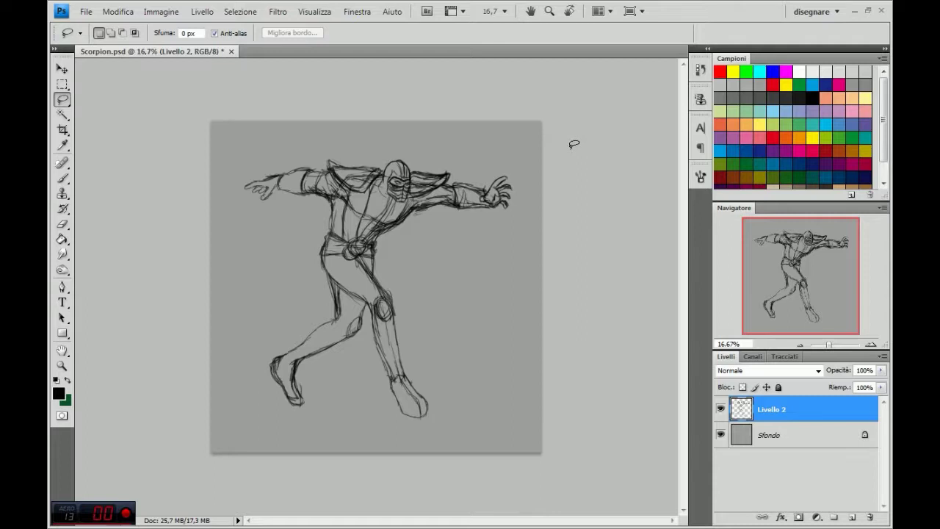
# - Brush strokes on the shin, right ankle, left foot and shoulder, and show the Actions panel
pyautogui.click(62, 177)
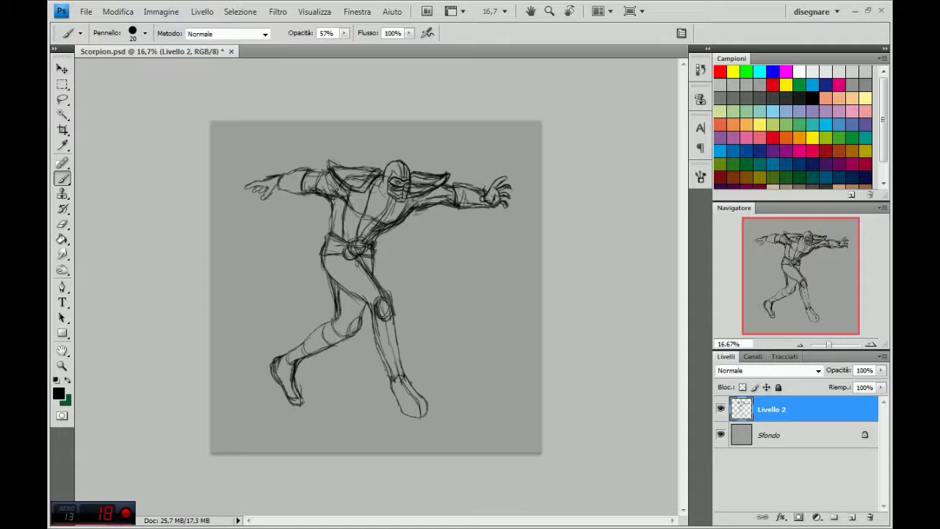
pyautogui.moveTo(382, 357); pyautogui.dragTo(394, 358)
pyautogui.moveTo(395, 393); pyautogui.dragTo(409, 382)
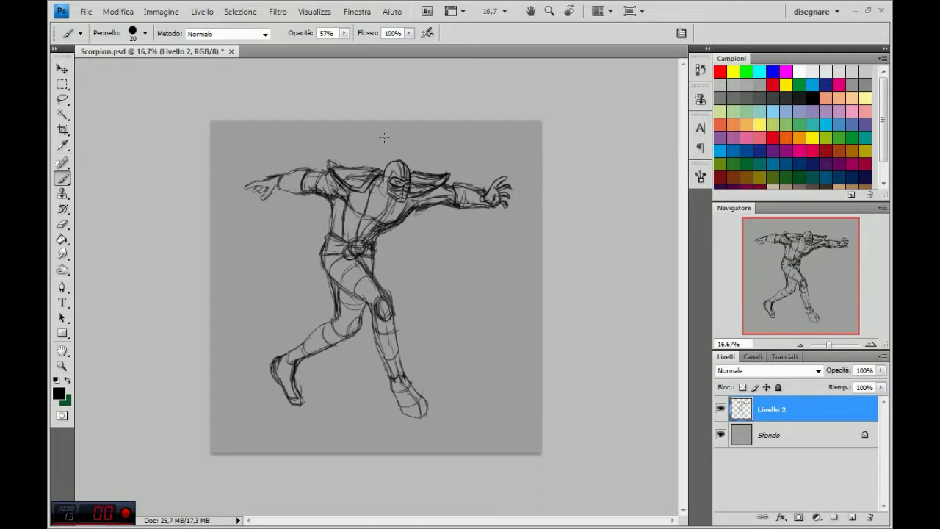
pyautogui.hotkey('alt', 'F9')
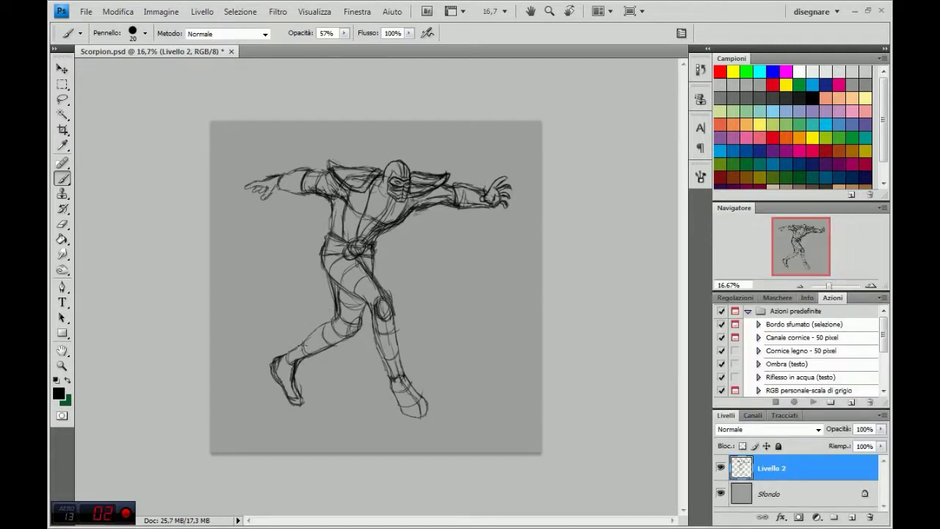
pyautogui.moveTo(278, 371); pyautogui.dragTo(291, 381)
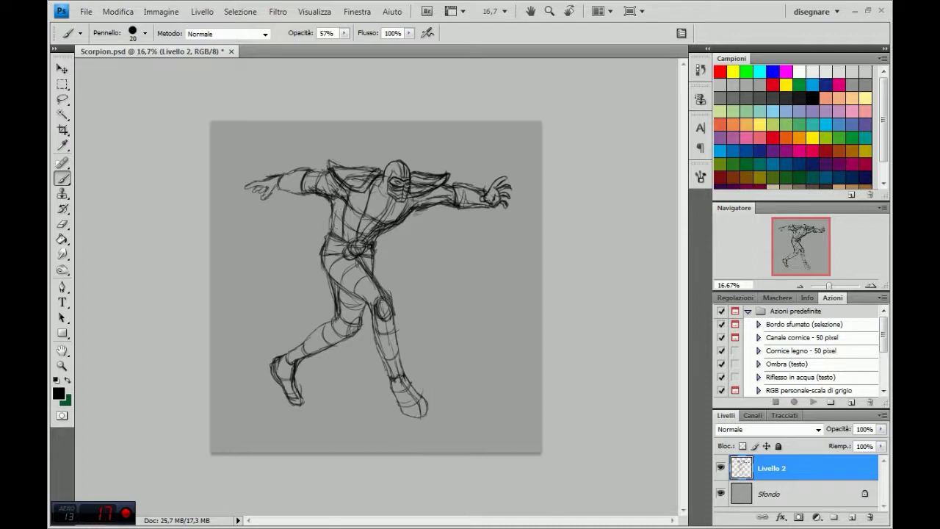
pyautogui.moveTo(319, 193); pyautogui.dragTo(326, 175)
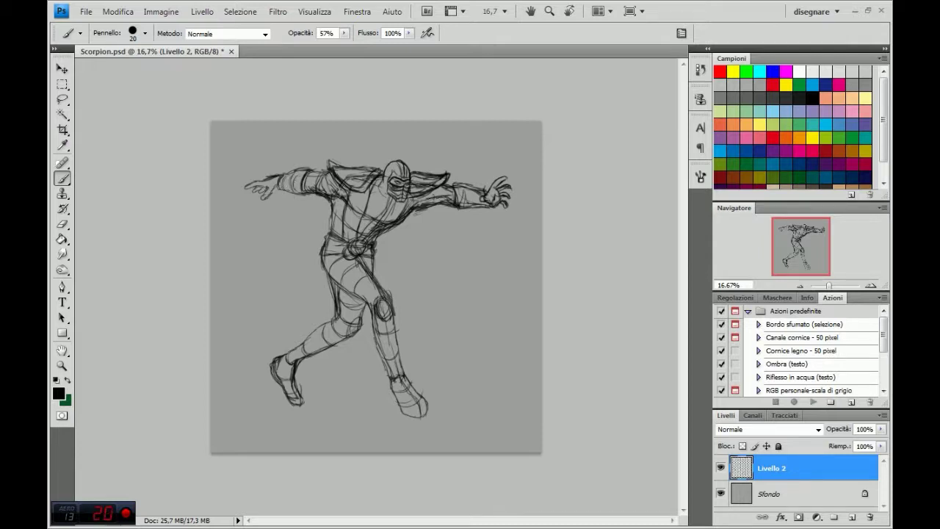
# - Open Liquify (Fluidifica) on the drawing with a brush size of 616
pyautogui.click(277, 11)
pyautogui.click(309, 74)
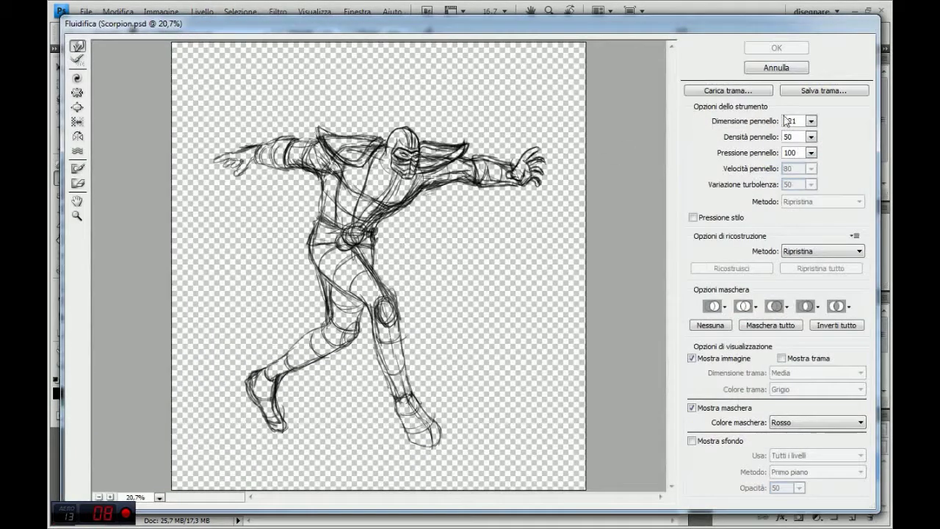
pyautogui.click(810, 120)
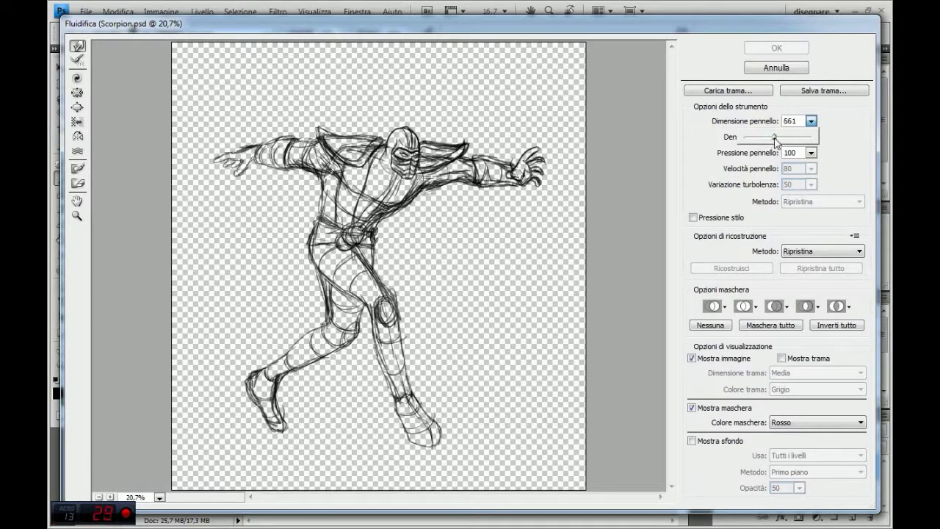
pyautogui.moveTo(432, 438); pyautogui.dragTo(425, 436)
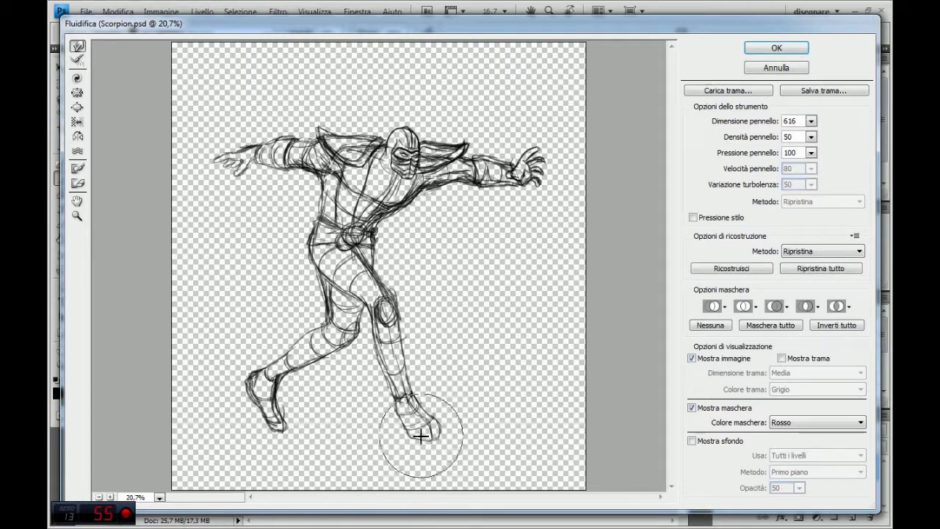
# - Forward Warp the foot's toe lines upward and reshape the thigh and hip contours
pyautogui.moveTo(270, 434)
pyautogui.mouseDown()
pyautogui.moveTo(290, 423)
pyautogui.moveTo(283, 376)
pyautogui.mouseUp()
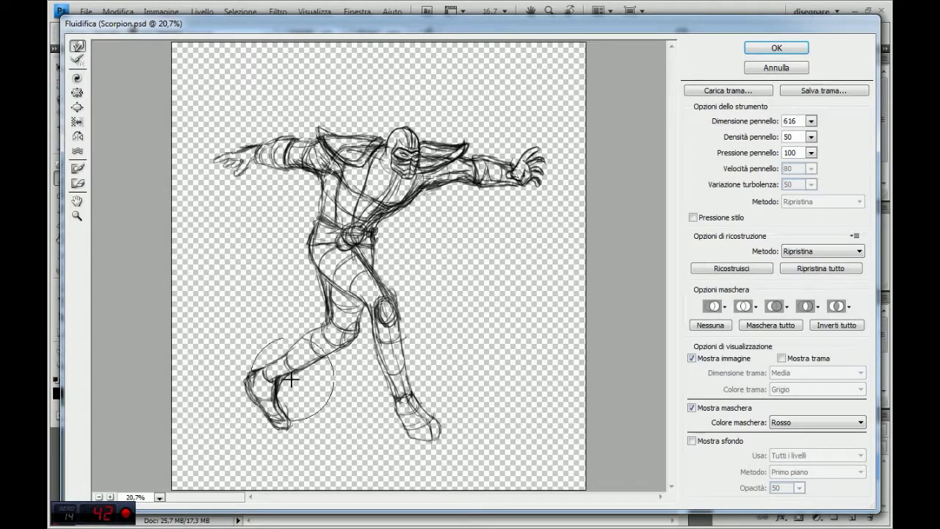
pyautogui.moveTo(338, 305); pyautogui.dragTo(334, 312)
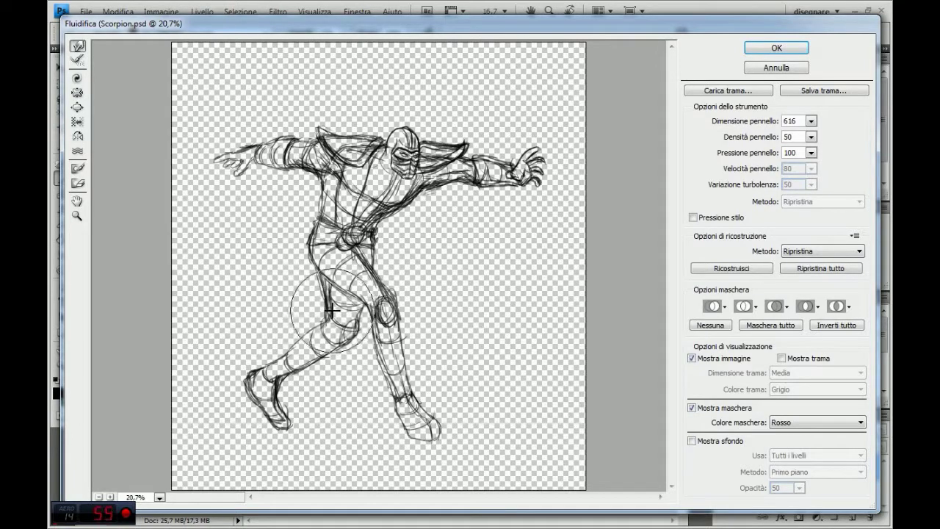
pyautogui.moveTo(334, 311)
pyautogui.mouseDown()
pyautogui.moveTo(391, 301)
pyautogui.moveTo(345, 318)
pyautogui.moveTo(369, 299)
pyautogui.moveTo(402, 210)
pyautogui.moveTo(312, 251)
pyautogui.moveTo(334, 293)
pyautogui.moveTo(365, 296)
pyautogui.mouseUp()
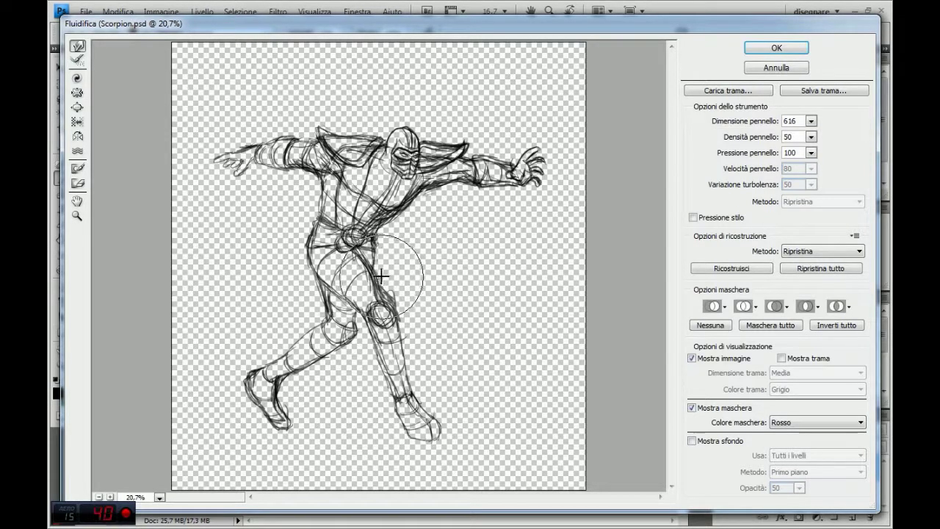
pyautogui.moveTo(365, 296)
pyautogui.mouseDown()
pyautogui.moveTo(415, 201)
pyautogui.moveTo(321, 175)
pyautogui.moveTo(365, 133)
pyautogui.moveTo(416, 129)
pyautogui.moveTo(482, 157)
pyautogui.mouseUp()
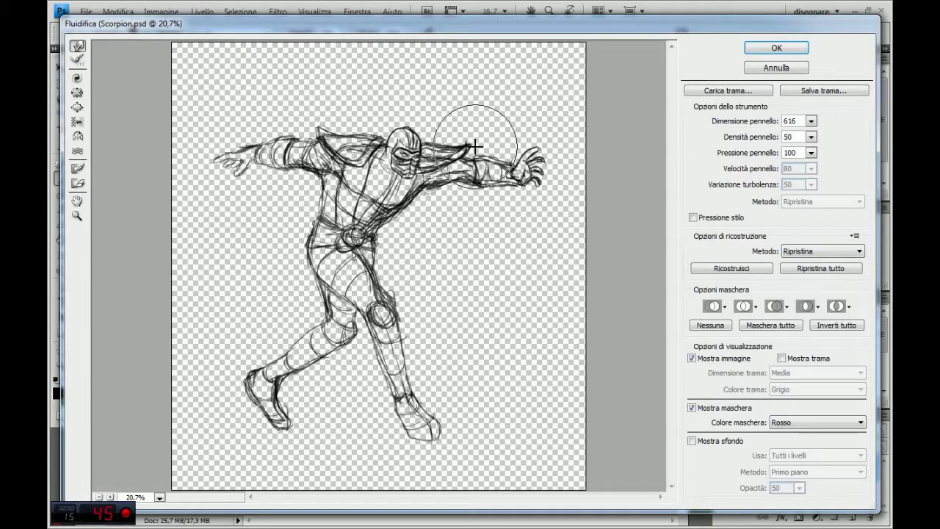
# - Pull the outstretched hand's fingers outward and apply the Liquify warp
pyautogui.moveTo(527, 186)
pyautogui.mouseDown()
pyautogui.moveTo(550, 154)
pyautogui.moveTo(542, 149)
pyautogui.mouseUp()
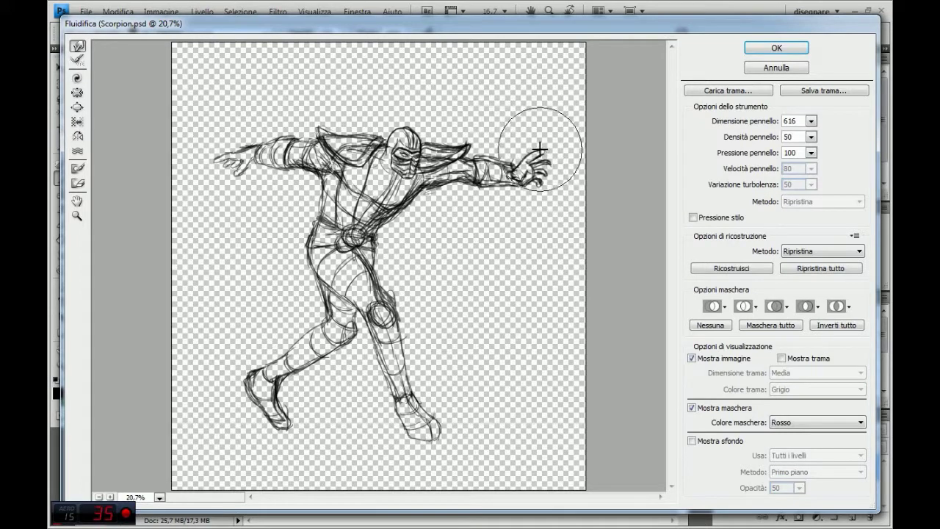
pyautogui.moveTo(244, 161); pyautogui.dragTo(205, 154)
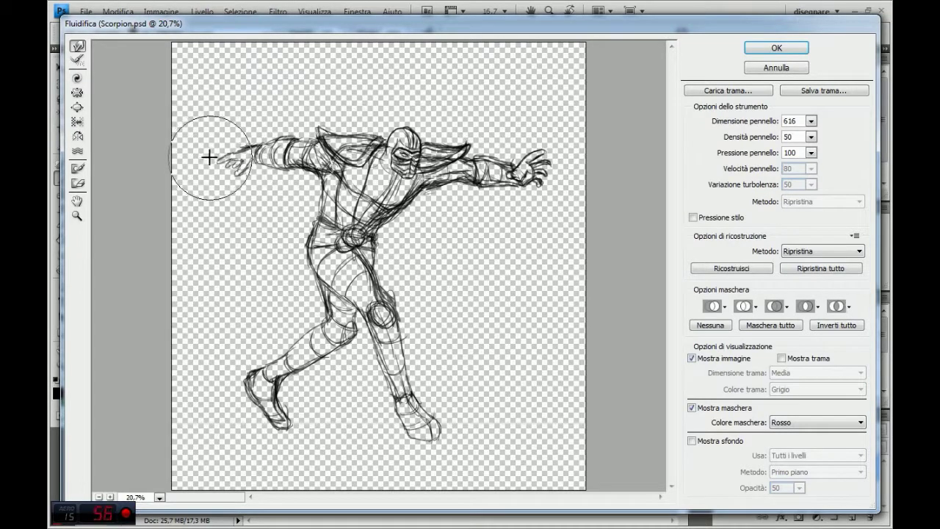
pyautogui.click(764, 53)
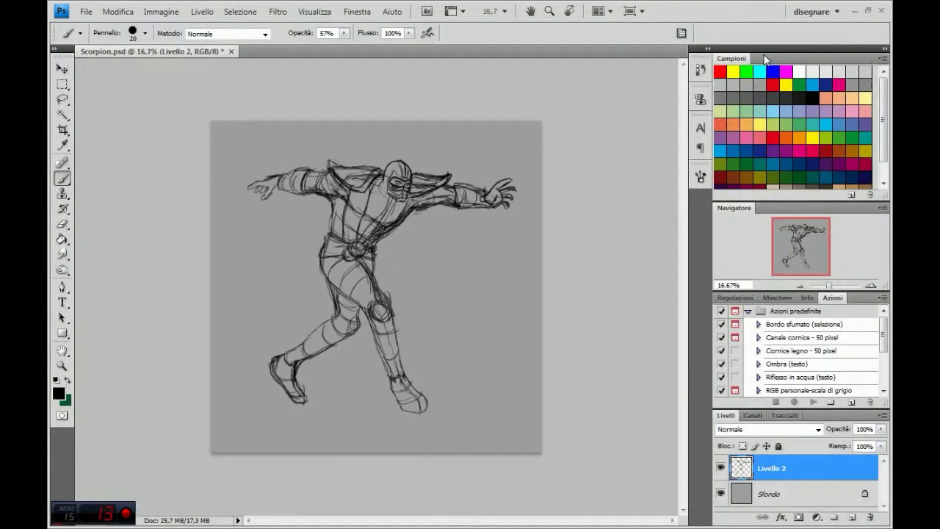